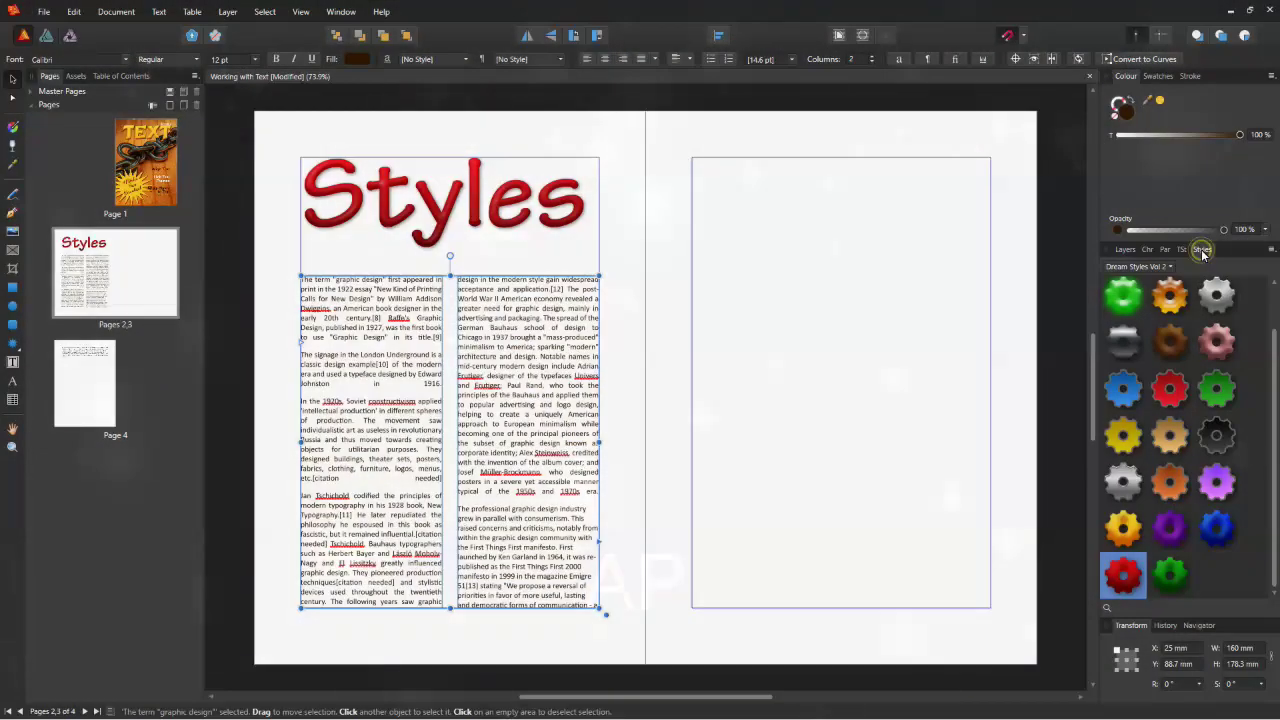
# Give the Styles heading the orange Grunge rust texture style, then deselect it.
pyautogui.click(1168, 267)
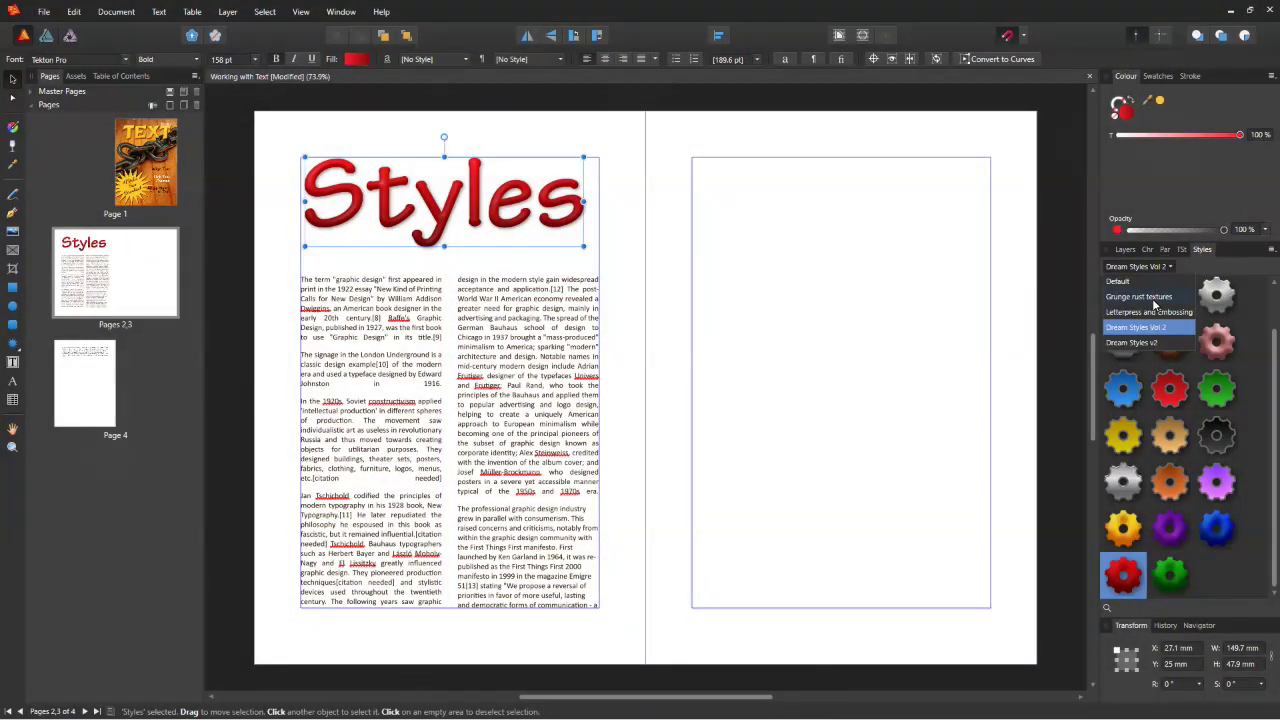
pyautogui.click(1150, 297)
pyautogui.click(1125, 480)
pyautogui.click(1123, 575)
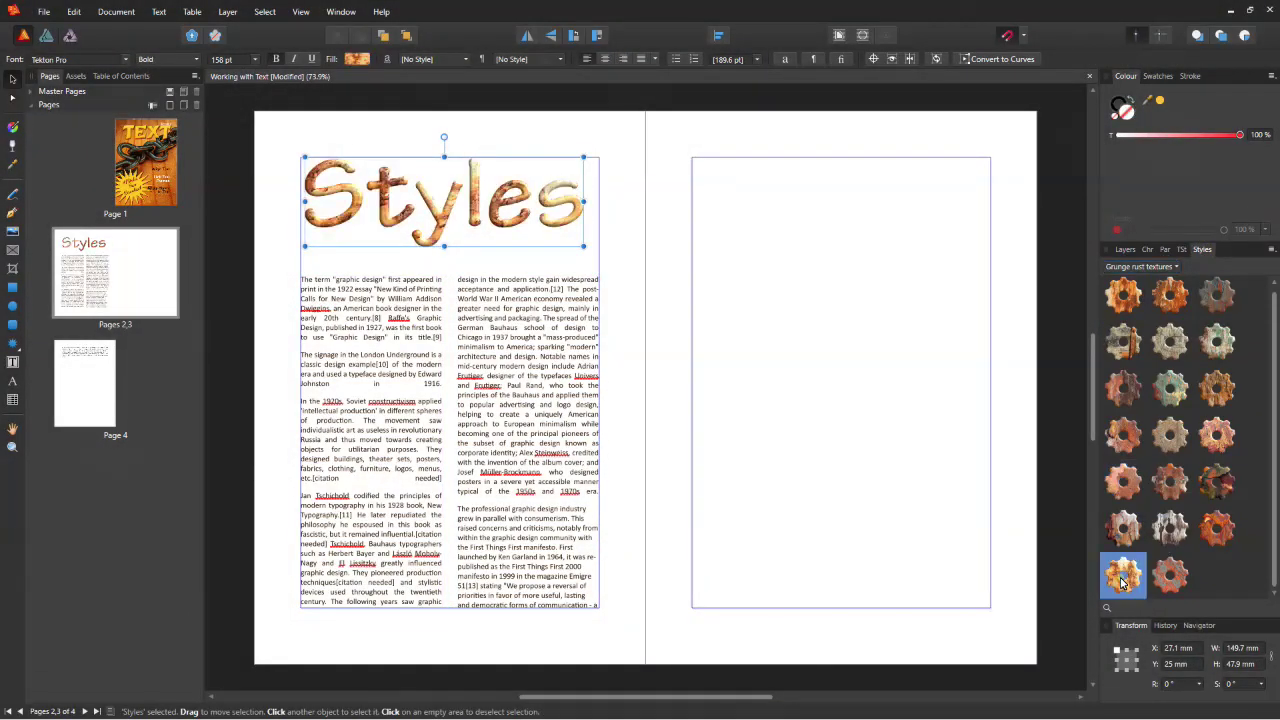
pyautogui.click(1170, 392)
pyautogui.click(1124, 300)
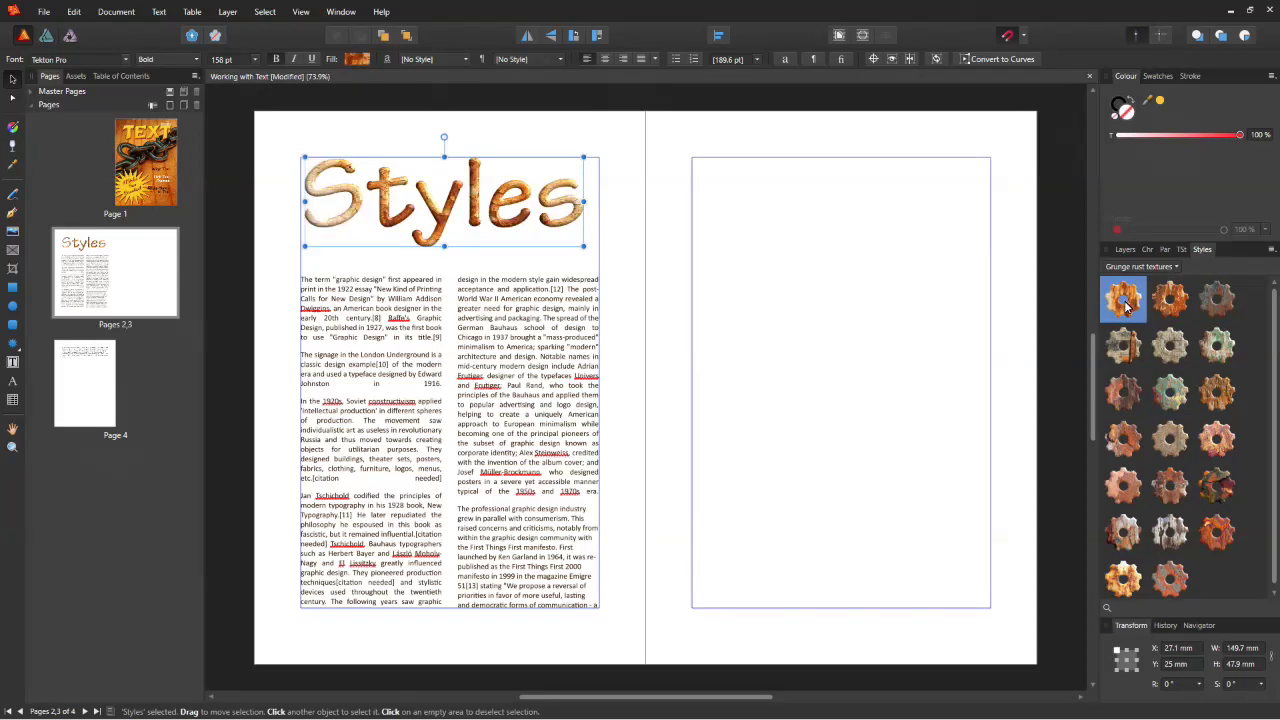
pyautogui.click(676, 387)
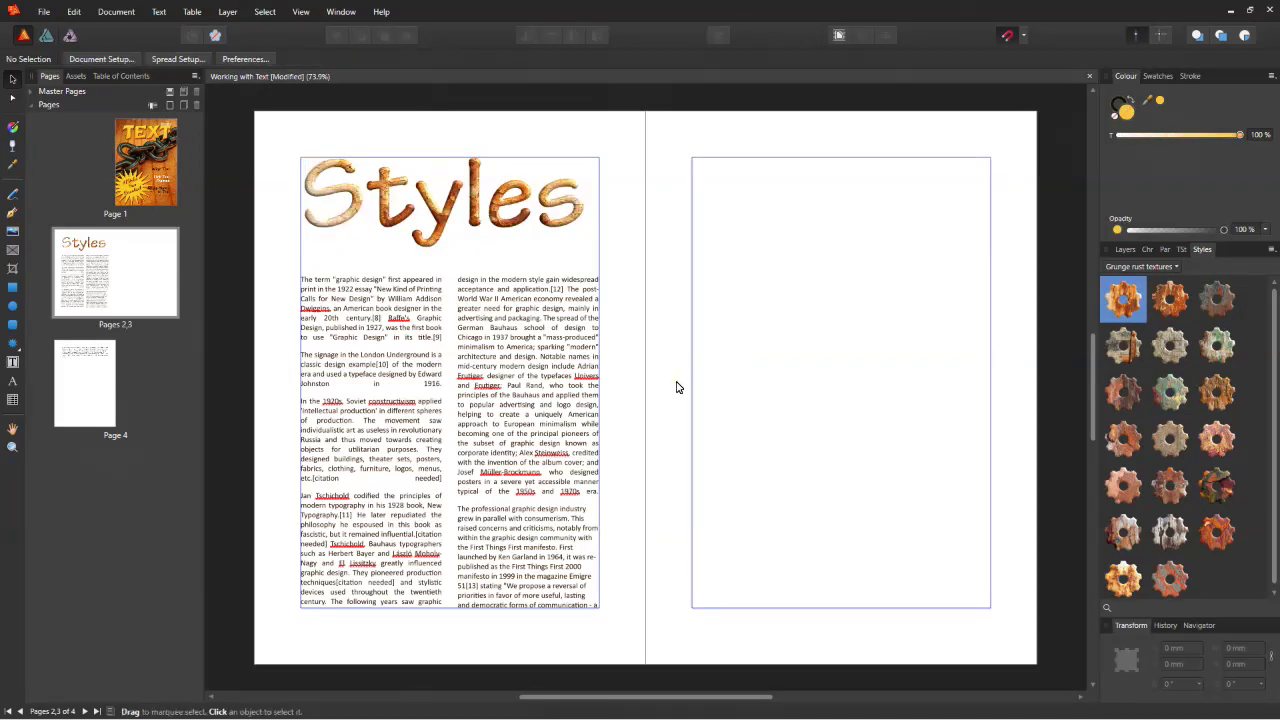
# Create the art text 'Testing' on the right page.
pyautogui.click(12, 381)
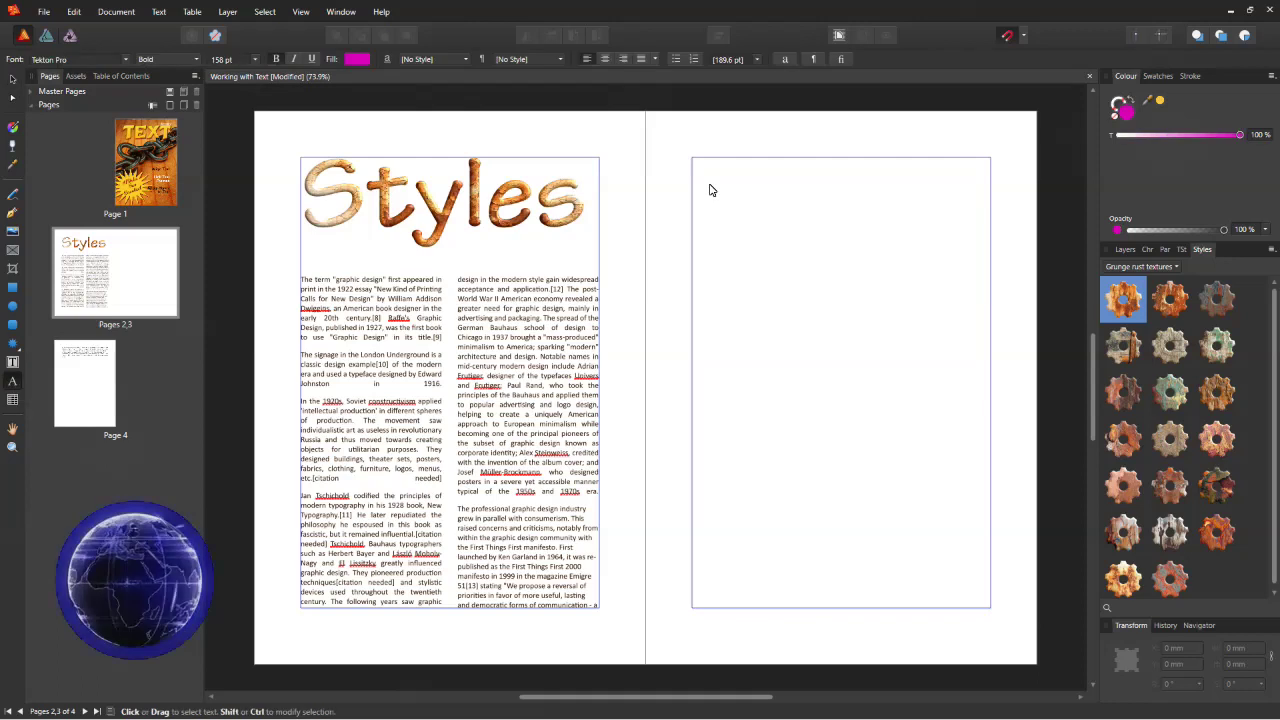
pyautogui.moveTo(675, 183); pyautogui.dragTo(797, 254)
pyautogui.write('Testing')
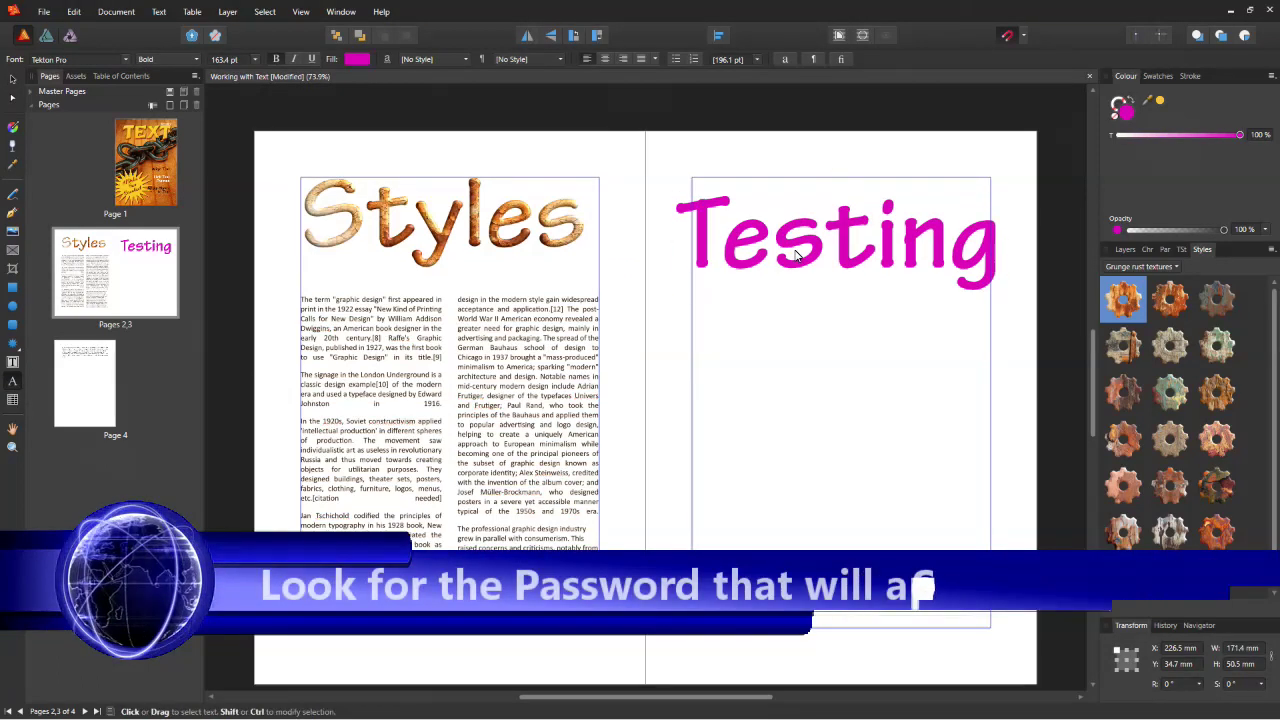
pyautogui.press('Escape')
# Try the rust texture, then an orange Letterpress and Embossing style, on Testing.
pyautogui.click(1122, 300)
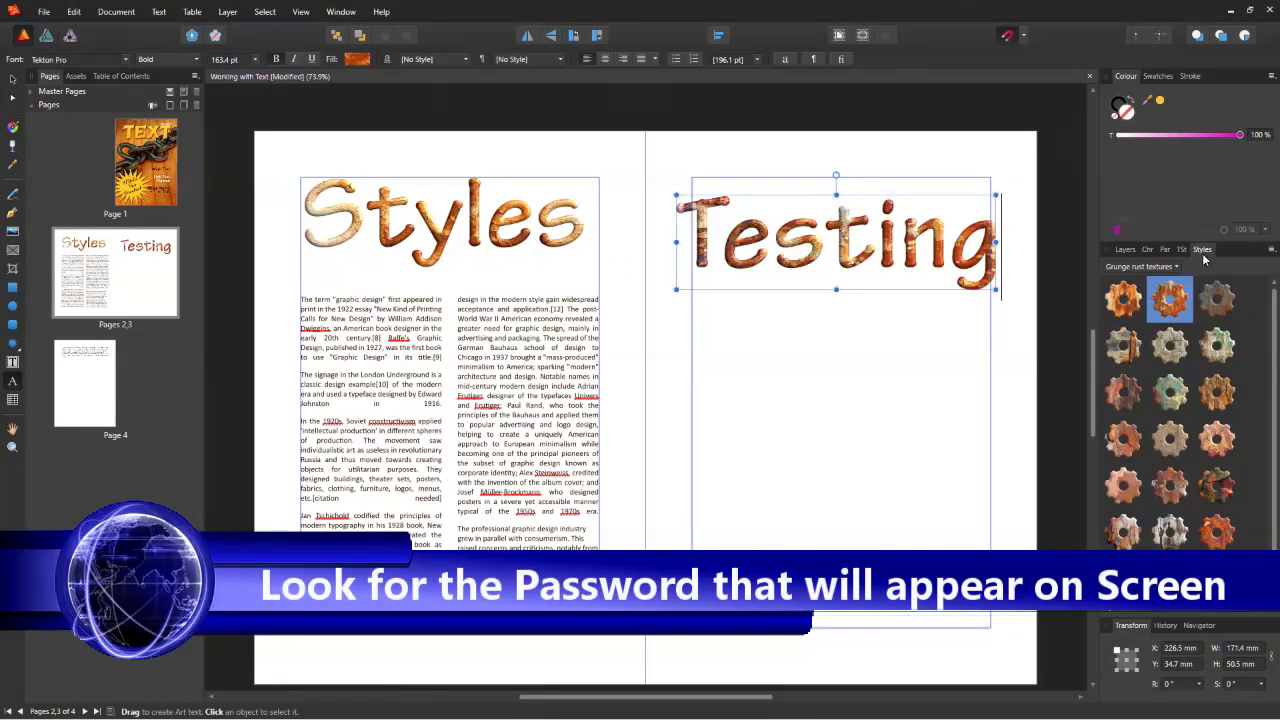
pyautogui.click(1140, 266)
pyautogui.click(1150, 311)
pyautogui.click(1123, 303)
# Try several Dream Styles Vol 2 presets on Testing, ending with a blue-purple gradient.
pyautogui.click(1150, 266)
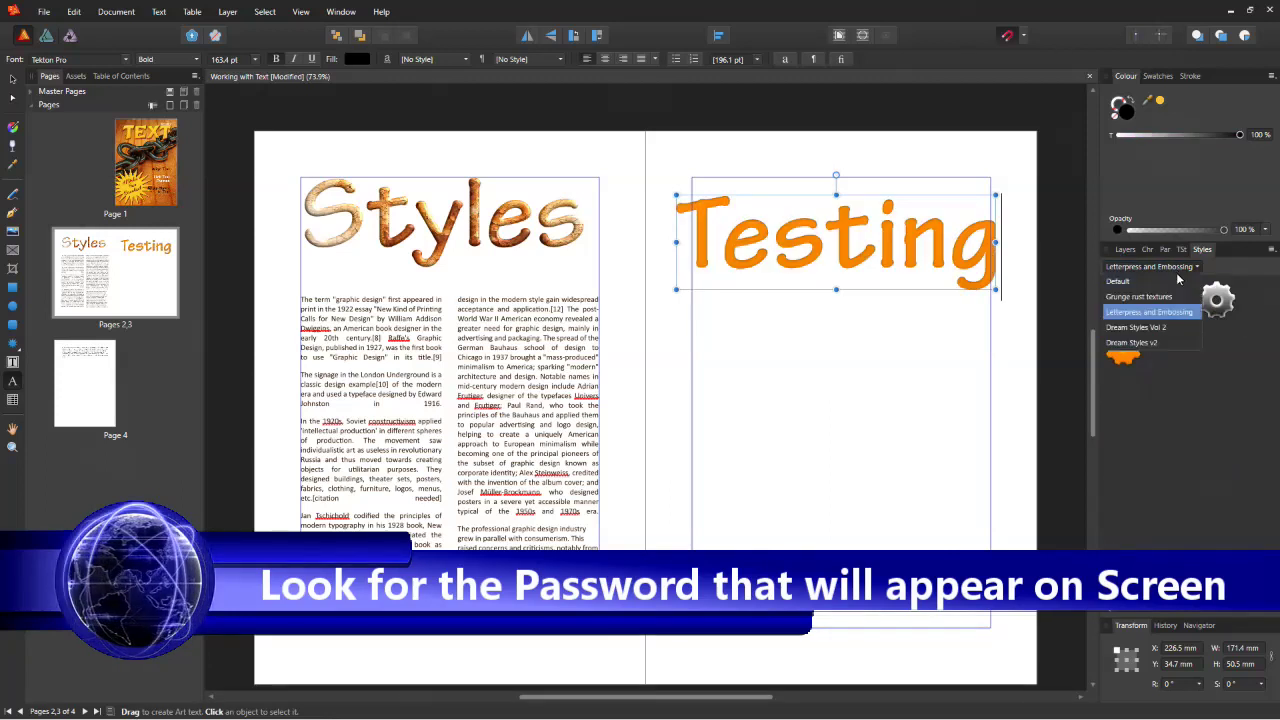
pyautogui.click(1138, 343)
pyautogui.click(1123, 347)
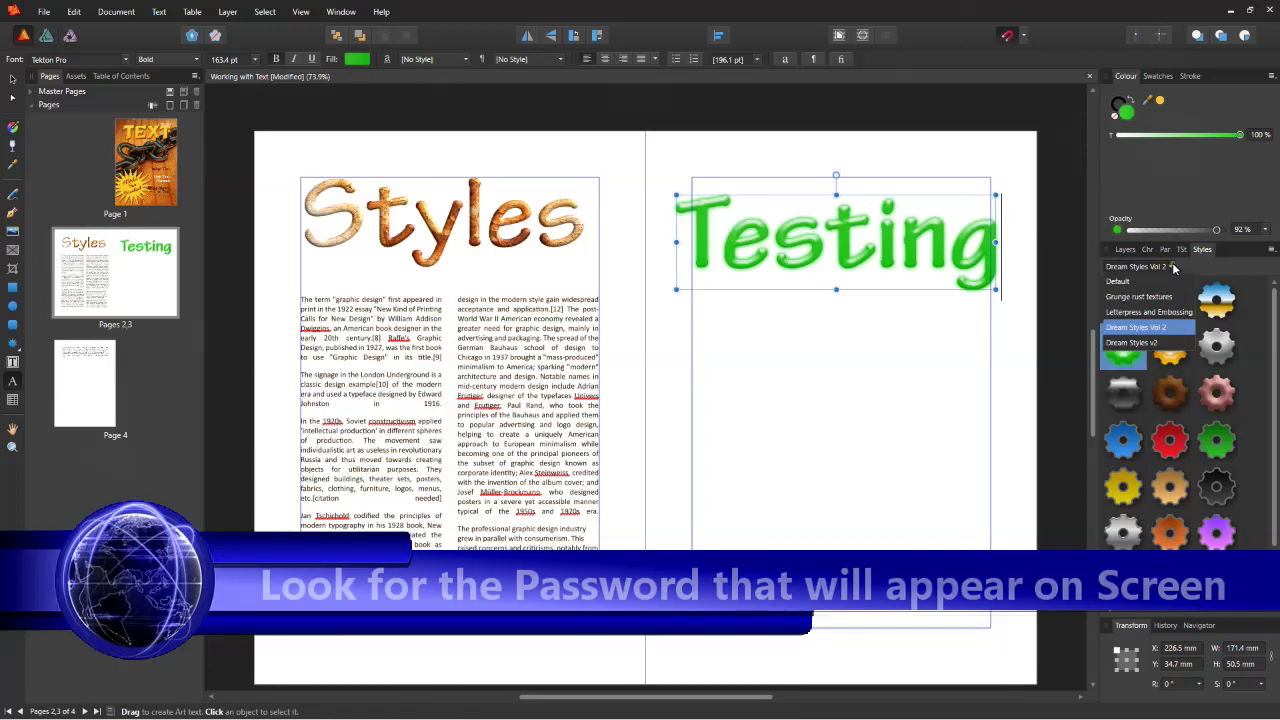
pyautogui.scroll(-3, 1170, 420)
pyautogui.click(1123, 400)
pyautogui.scroll(-3, 1170, 440)
pyautogui.click(1170, 460)
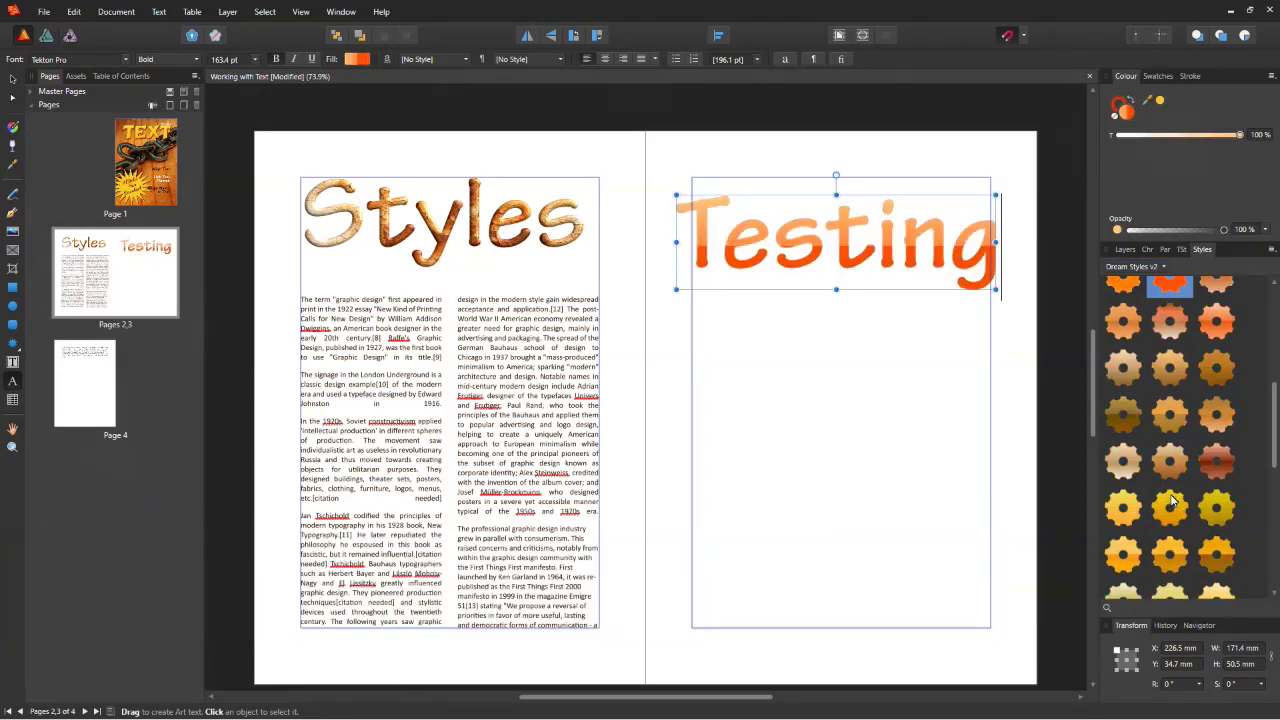
pyautogui.scroll(-3, 1172, 550)
pyautogui.click(1170, 560)
pyautogui.scroll(-3, 1165, 570)
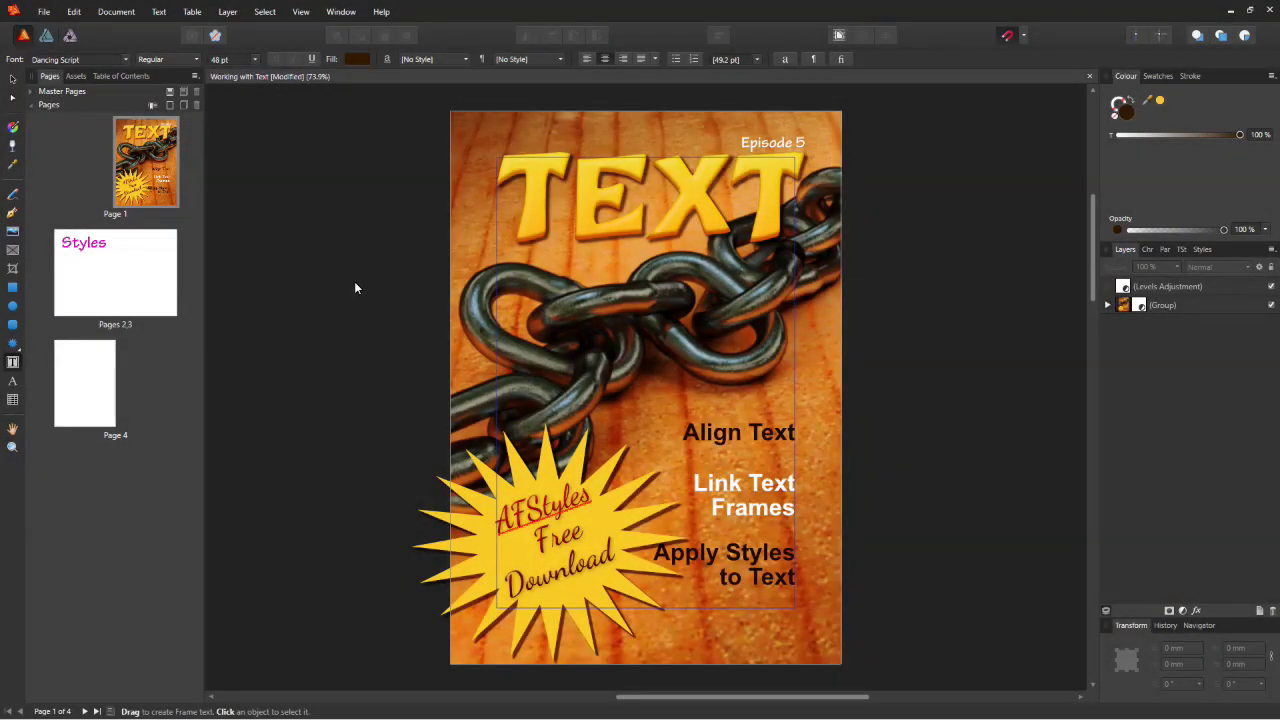
# Display the pages 2–3 spread from the Pages panel.
pyautogui.click(88, 275)
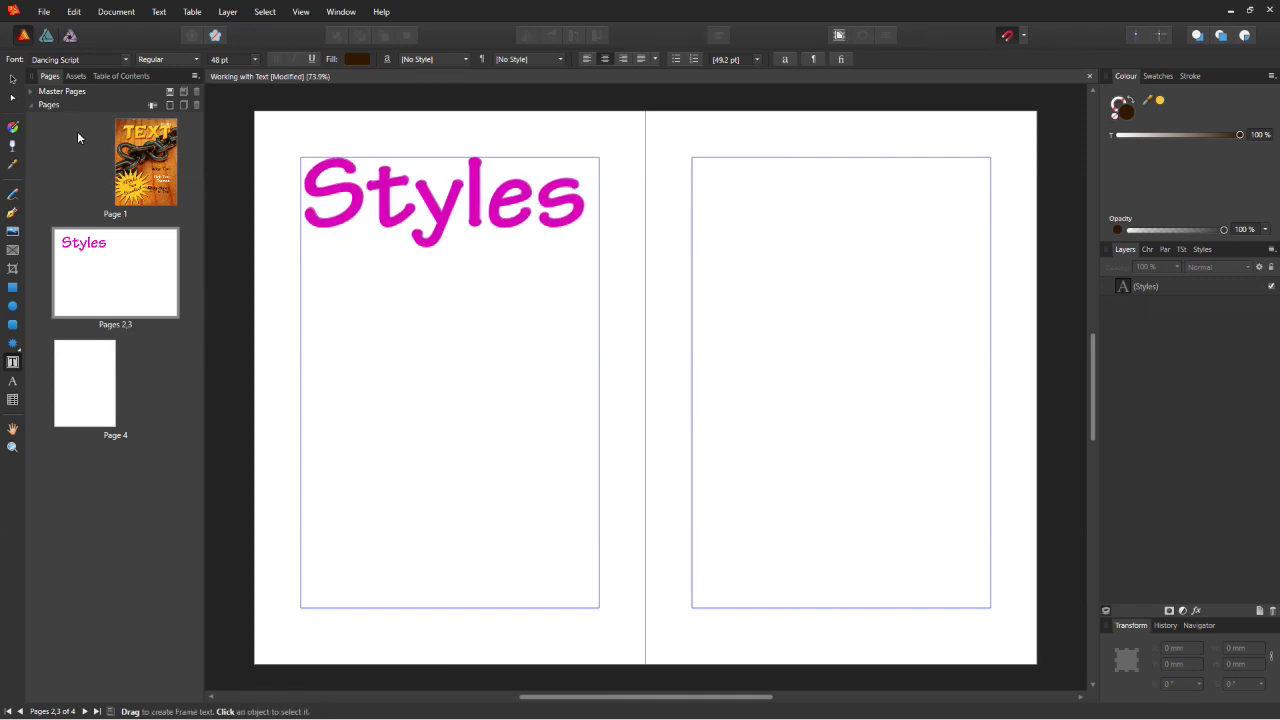
# Select the Styles heading with the Move tool and bring up the Default styles set.
pyautogui.press('v')
pyautogui.click(350, 193)
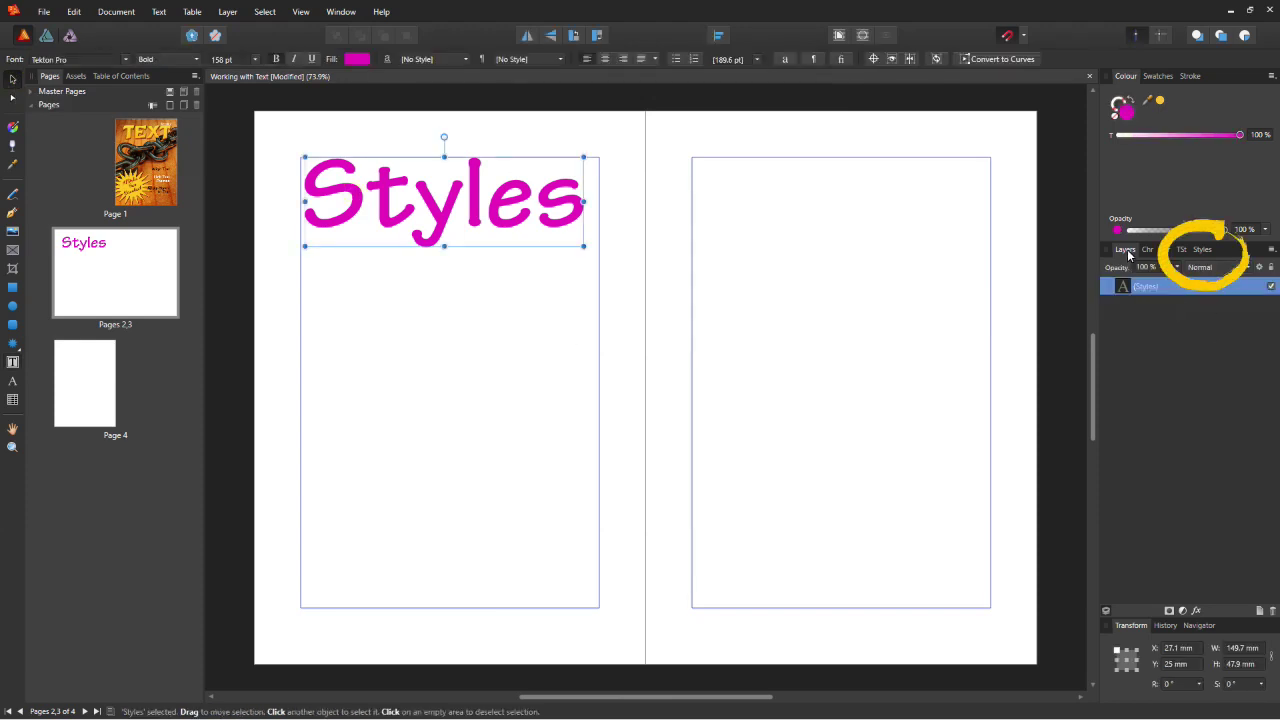
pyautogui.click(1202, 250)
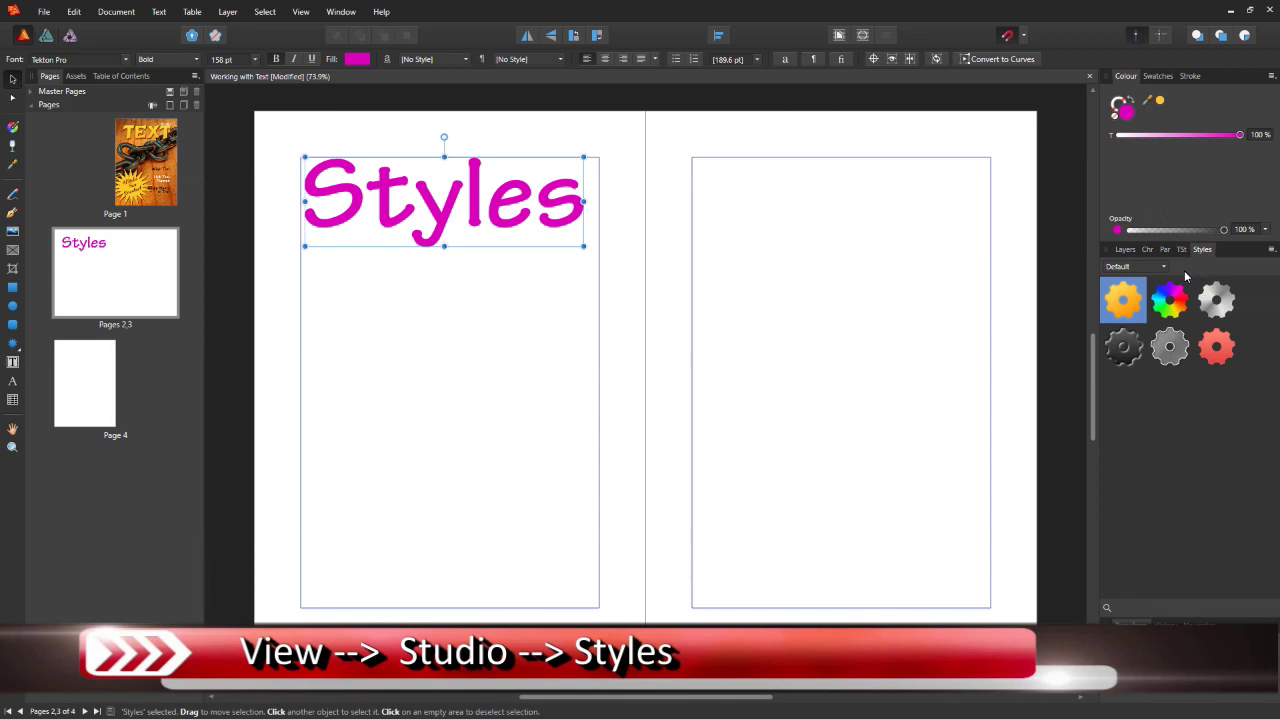
# Try the six Default style presets on the heading, settling on the rainbow gradient.
pyautogui.click(1133, 309)
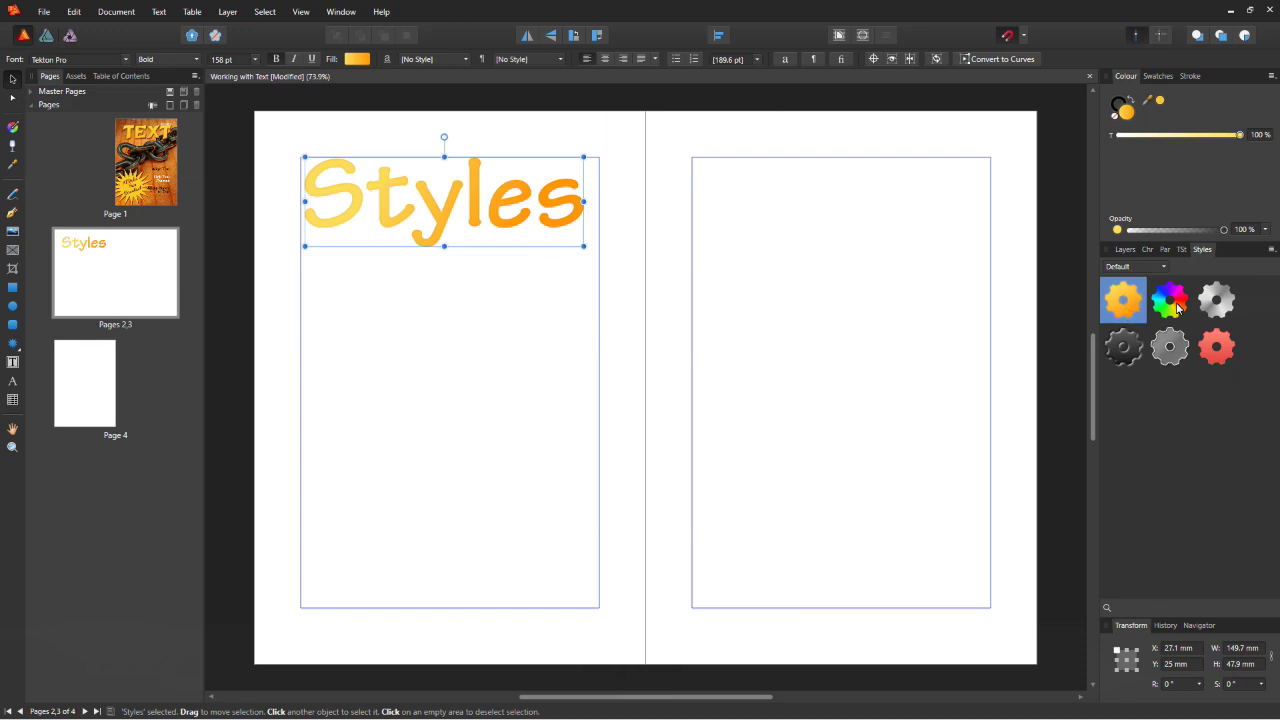
pyautogui.click(1177, 309)
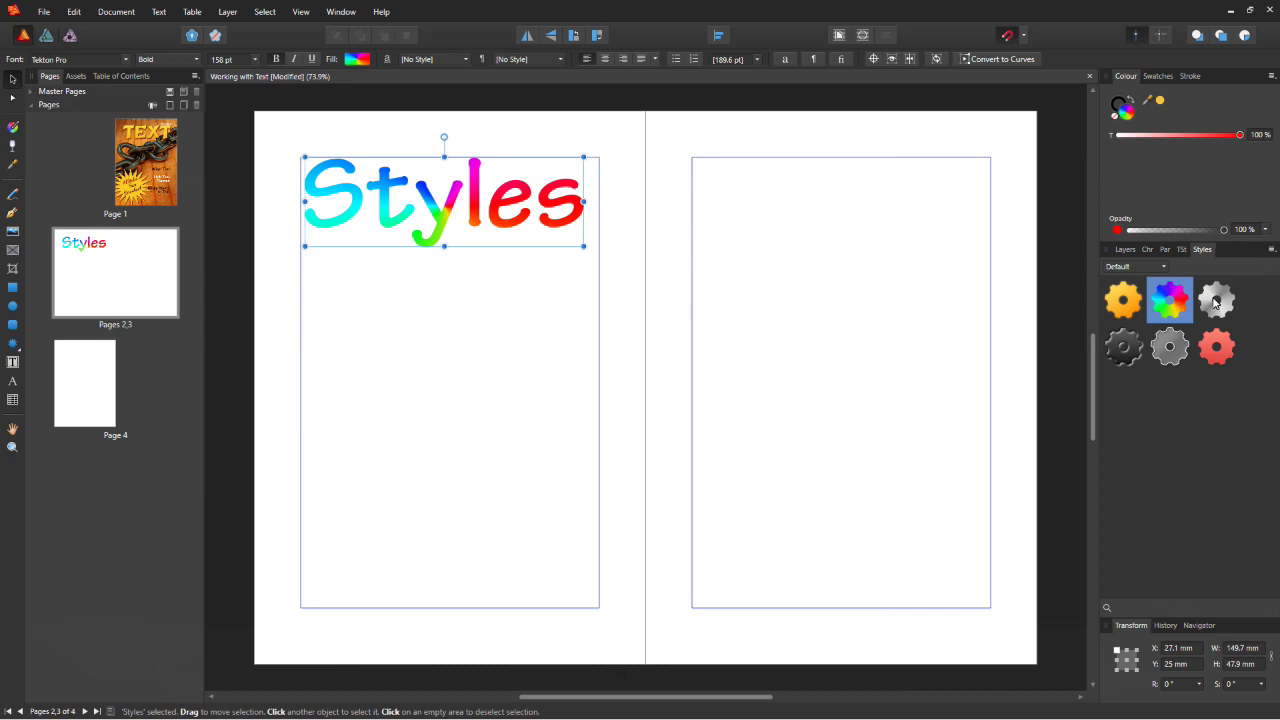
pyautogui.click(1215, 303)
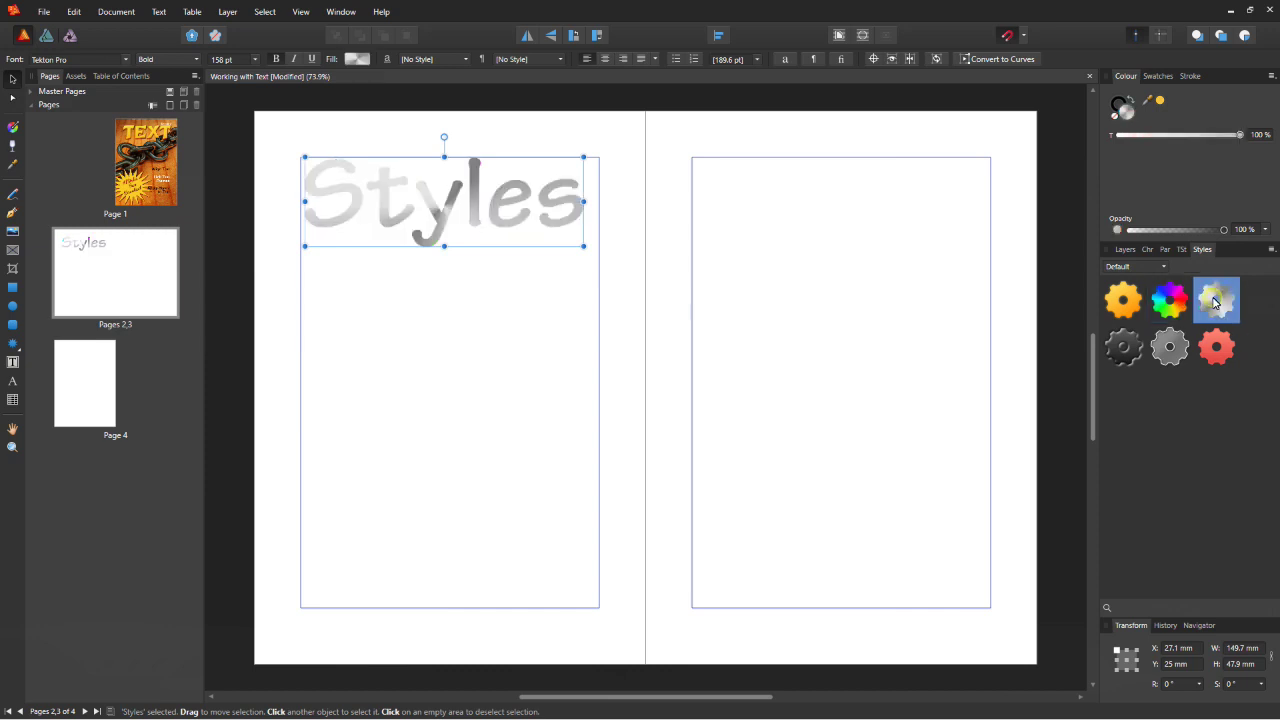
pyautogui.click(1215, 350)
pyautogui.click(1176, 354)
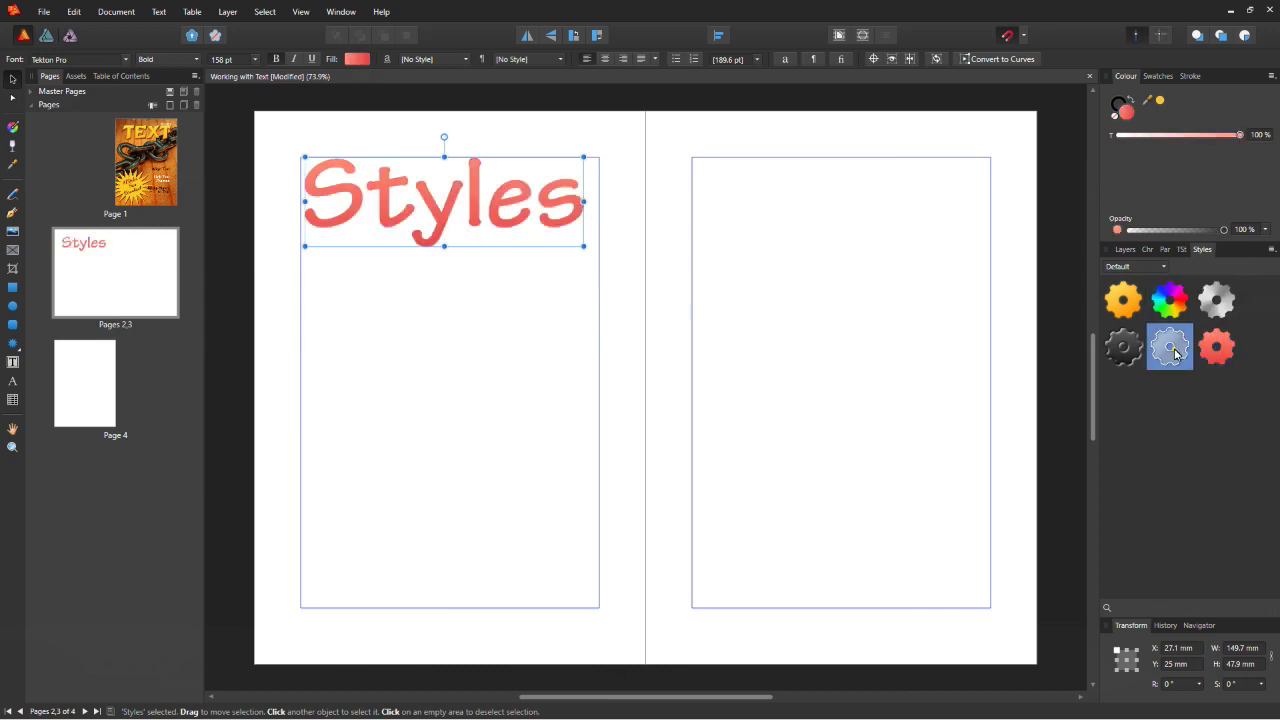
pyautogui.click(1125, 354)
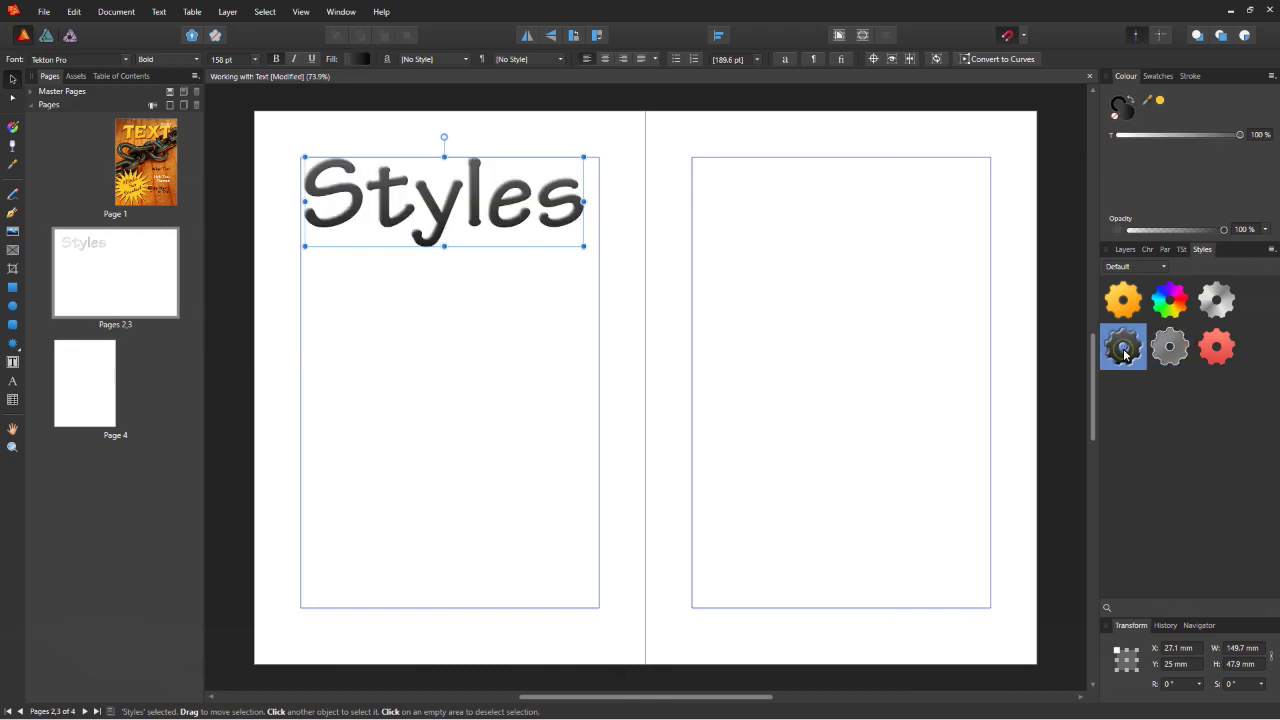
pyautogui.click(1175, 305)
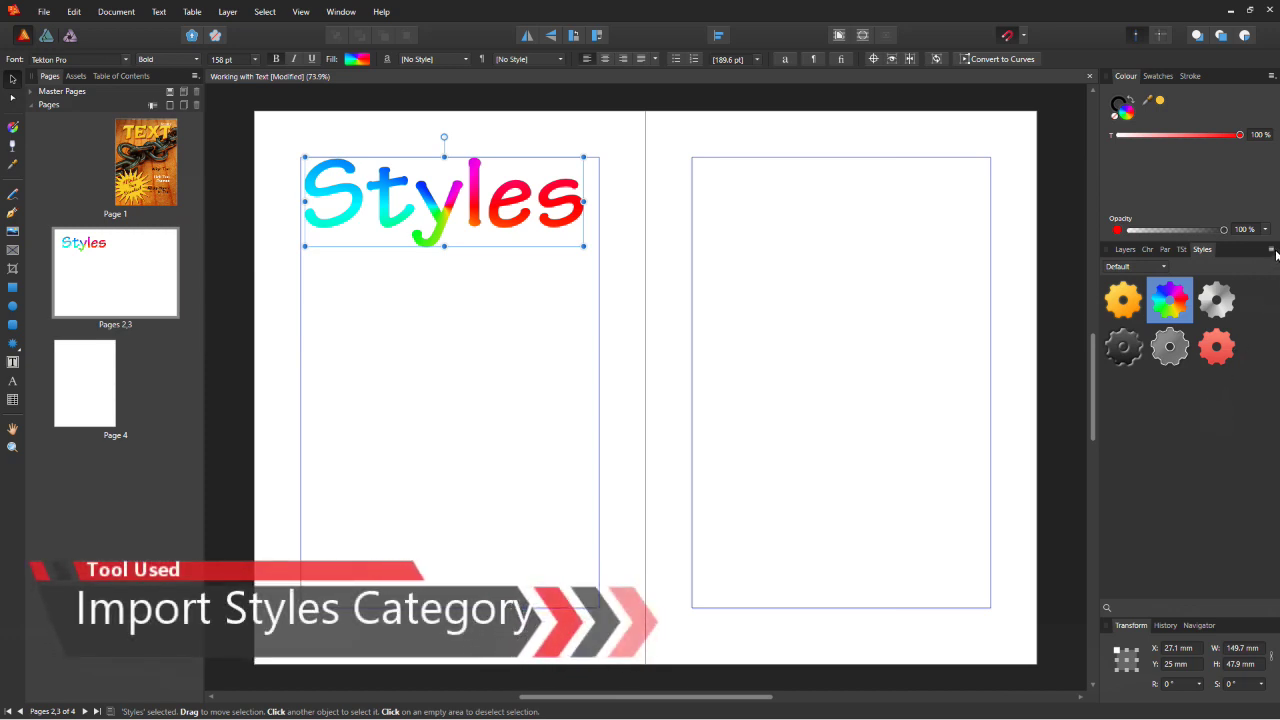
# Import the styles category from Dream Styles Vol 1.afstyles.
pyautogui.click(1274, 252)
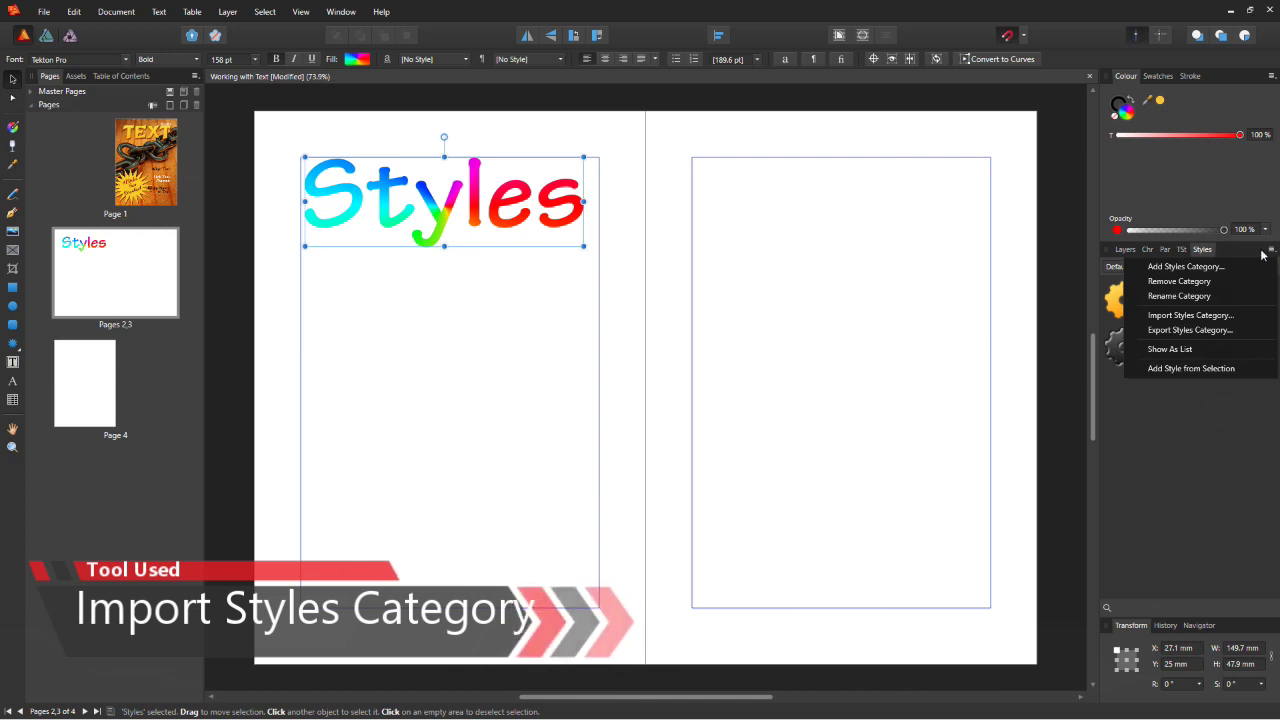
pyautogui.click(1190, 316)
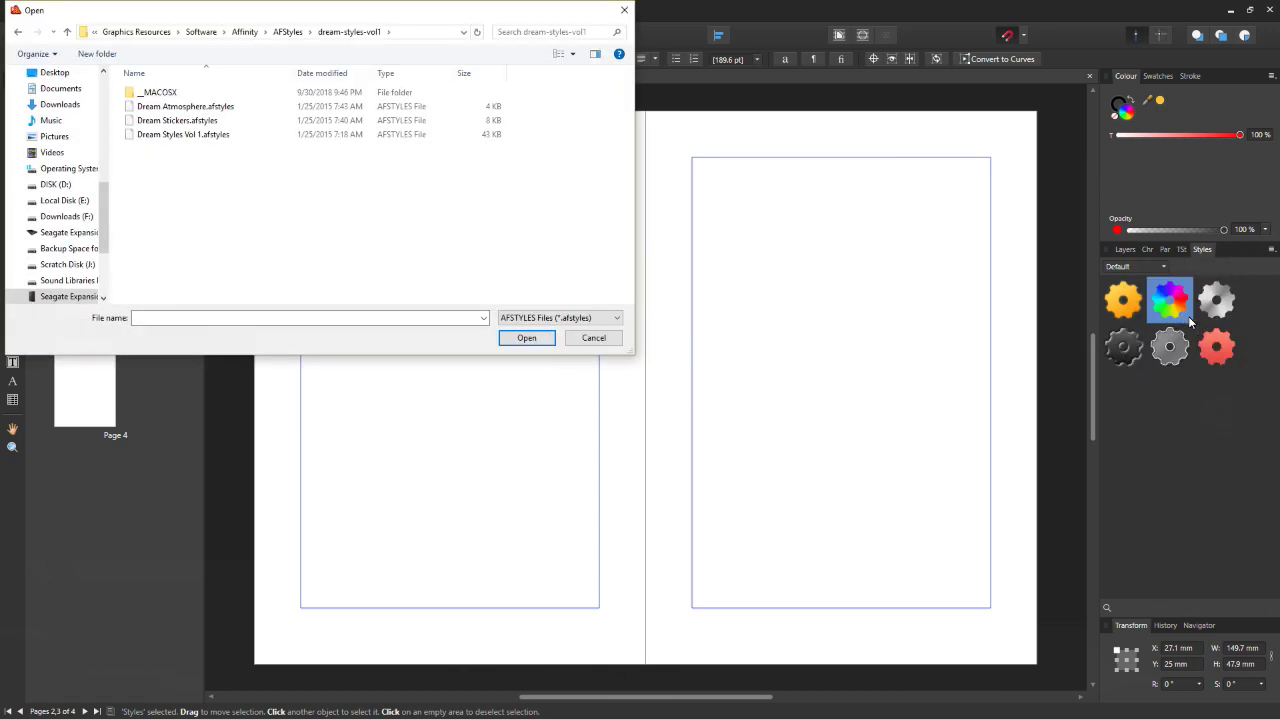
pyautogui.click(177, 138)
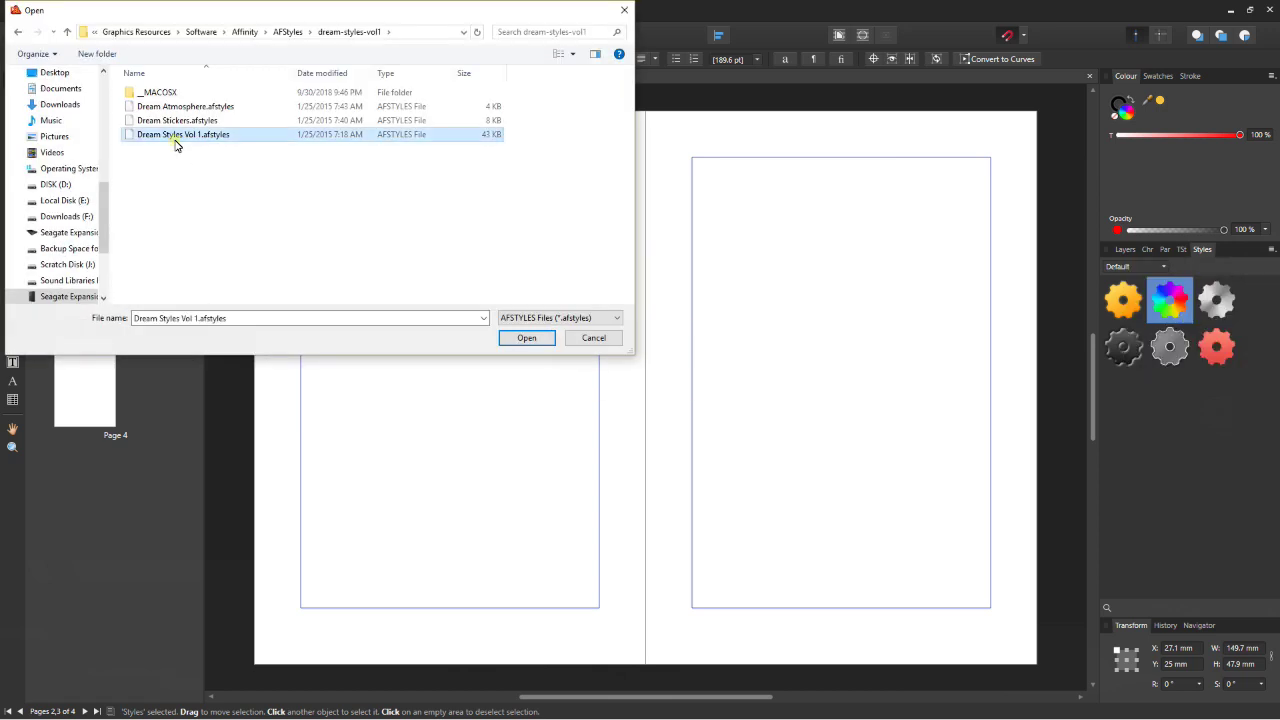
pyautogui.click(526, 338)
pyautogui.moveTo(1274, 365); pyautogui.dragTo(1274, 538)
# Try the imported Dream Styles presets on the heading, from blue and purple through gold to pink.
pyautogui.scroll(-3, 1170, 440)
pyautogui.click(1168, 436)
pyautogui.click(1215, 478)
pyautogui.scroll(3, 1220, 500)
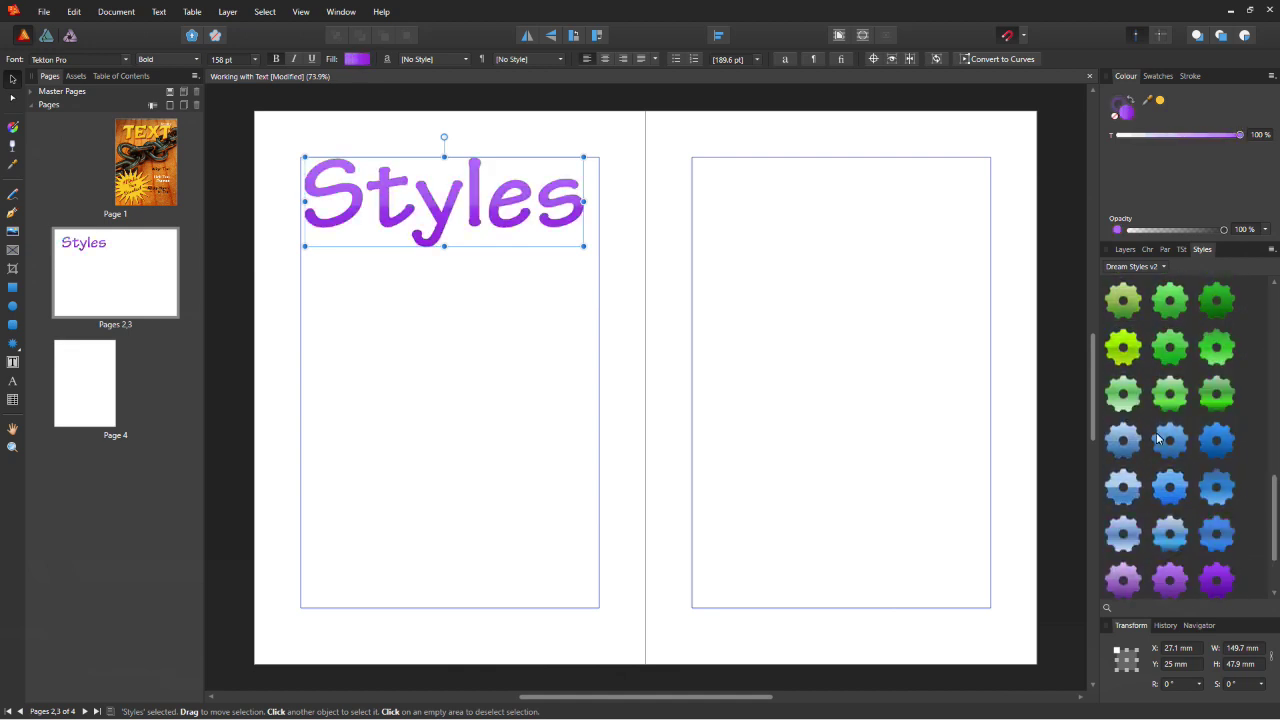
pyautogui.click(1217, 490)
pyautogui.click(1123, 443)
pyautogui.scroll(1, 1123, 460)
pyautogui.click(1168, 366)
pyautogui.click(1216, 410)
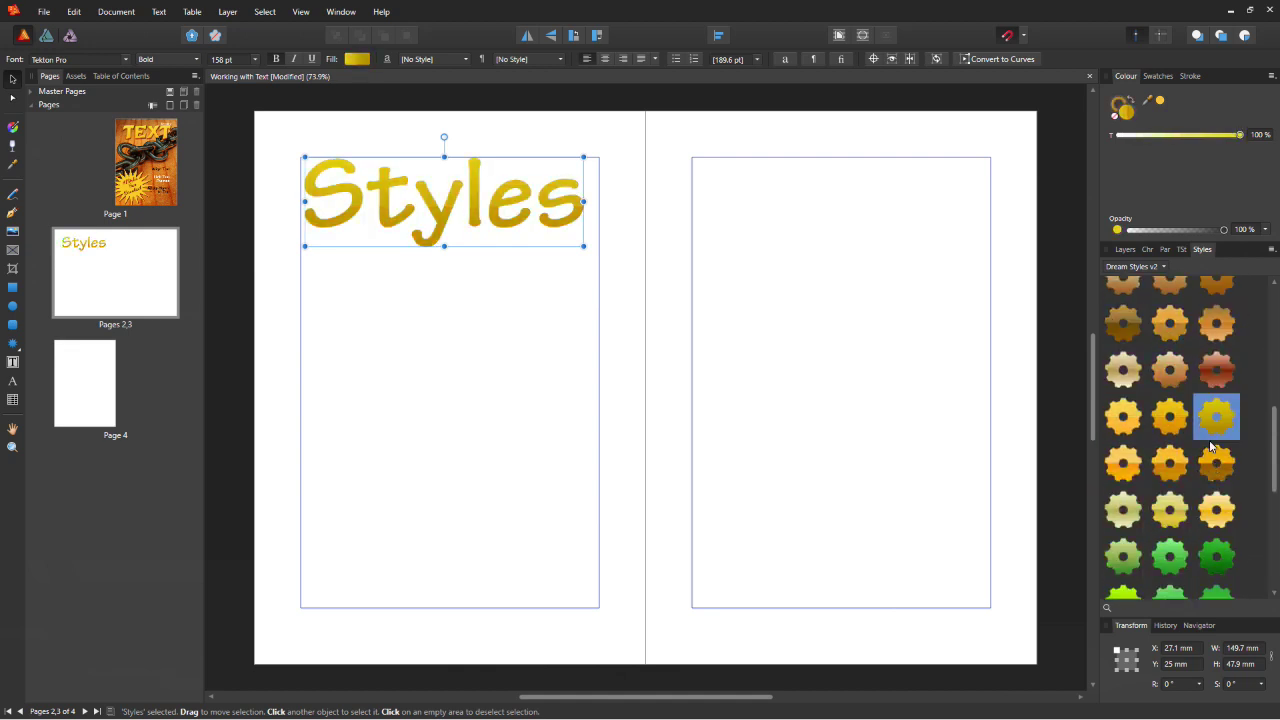
pyautogui.click(1216, 363)
pyautogui.scroll(4, 1212, 420)
pyautogui.scroll(2, 1210, 400)
pyautogui.click(1216, 292)
pyautogui.click(1170, 294)
# Switch to Dream Styles Vol 2 and settle on the glossy red bevelled style for the heading.
pyautogui.click(1136, 266)
pyautogui.click(1135, 332)
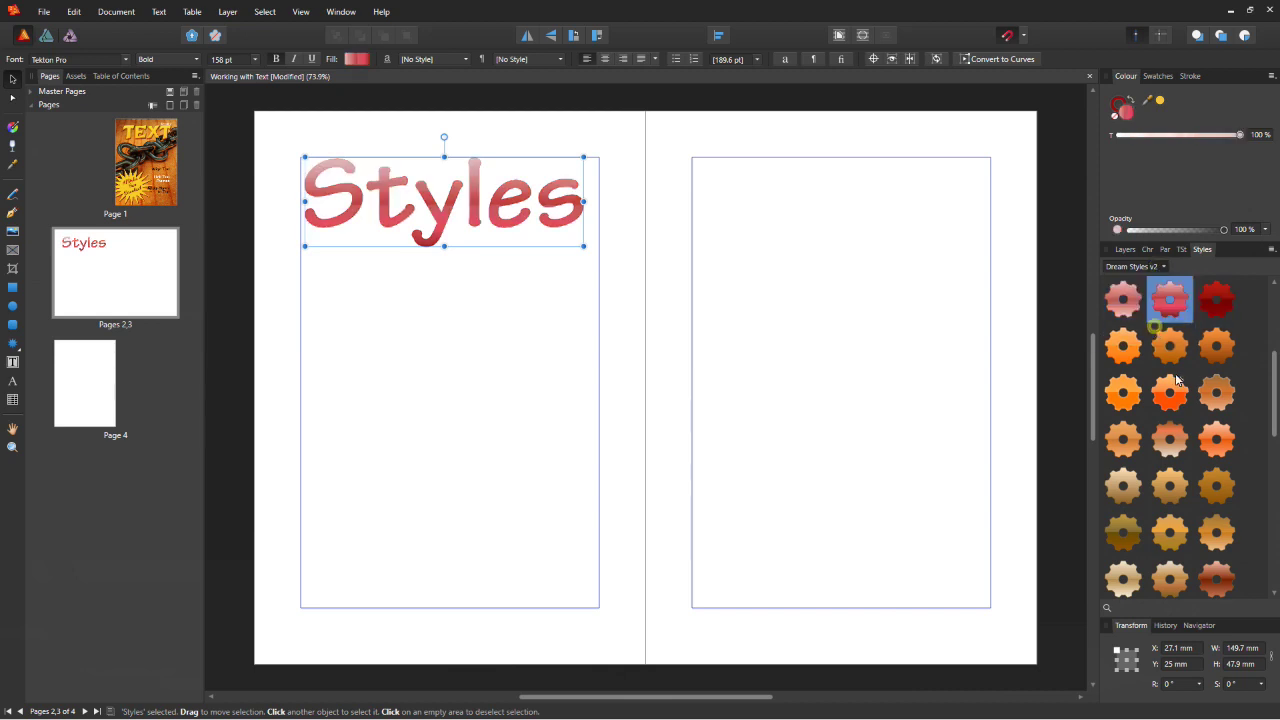
pyautogui.click(1123, 299)
pyautogui.click(1170, 297)
pyautogui.click(1216, 296)
pyautogui.click(1216, 345)
pyautogui.click(1170, 345)
pyautogui.click(1170, 530)
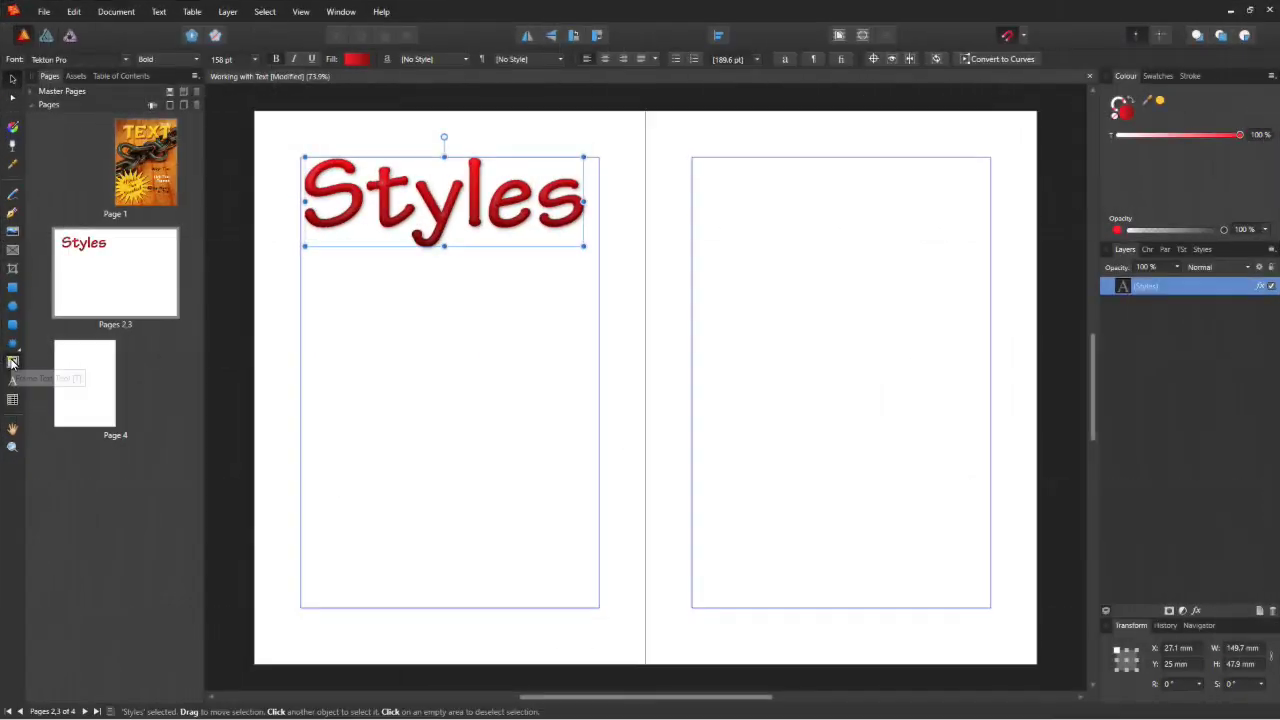
pyautogui.click(13, 362)
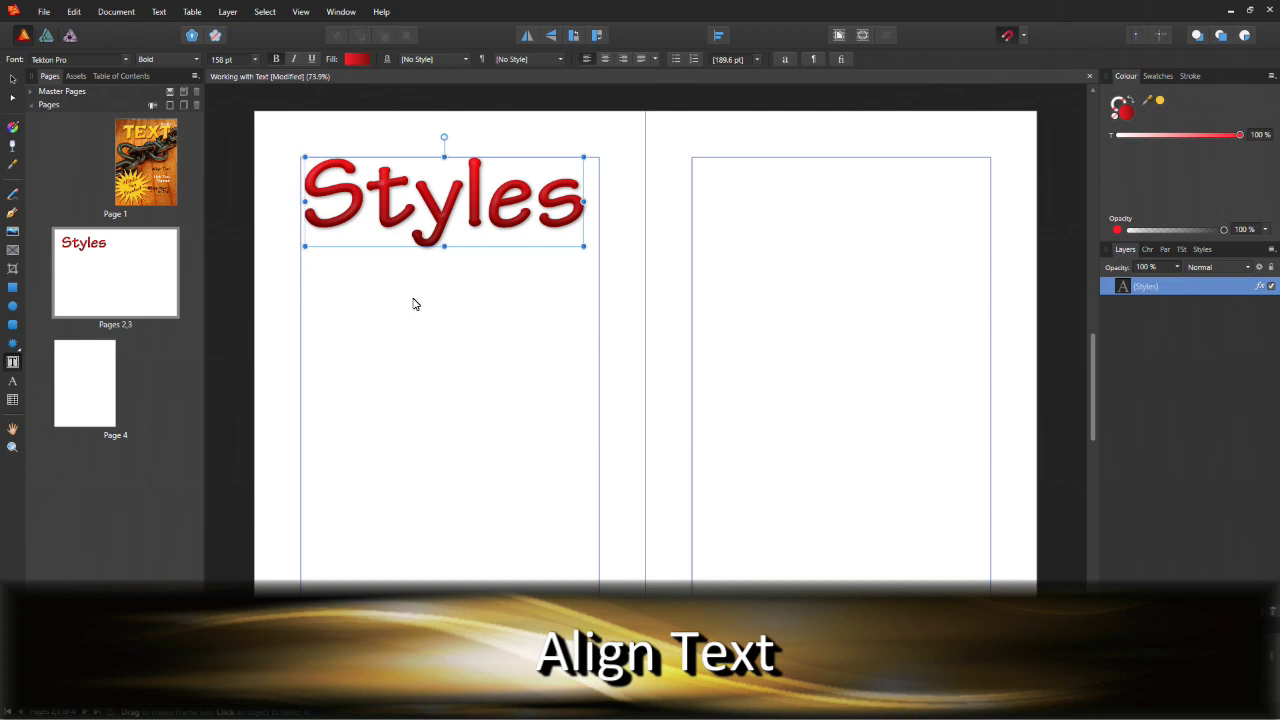
# Draw a two-column text frame below the Styles heading on the left page.
pyautogui.moveTo(300, 278); pyautogui.dragTo(600, 605)
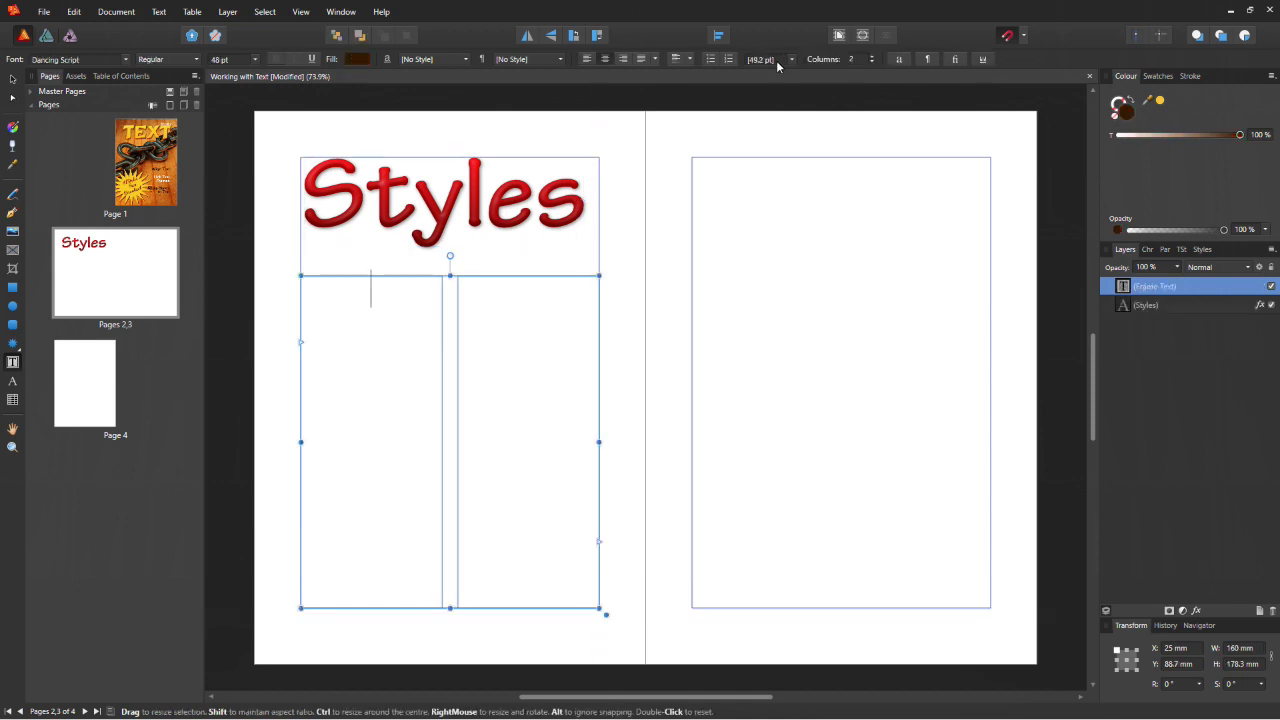
pyautogui.click(871, 62)
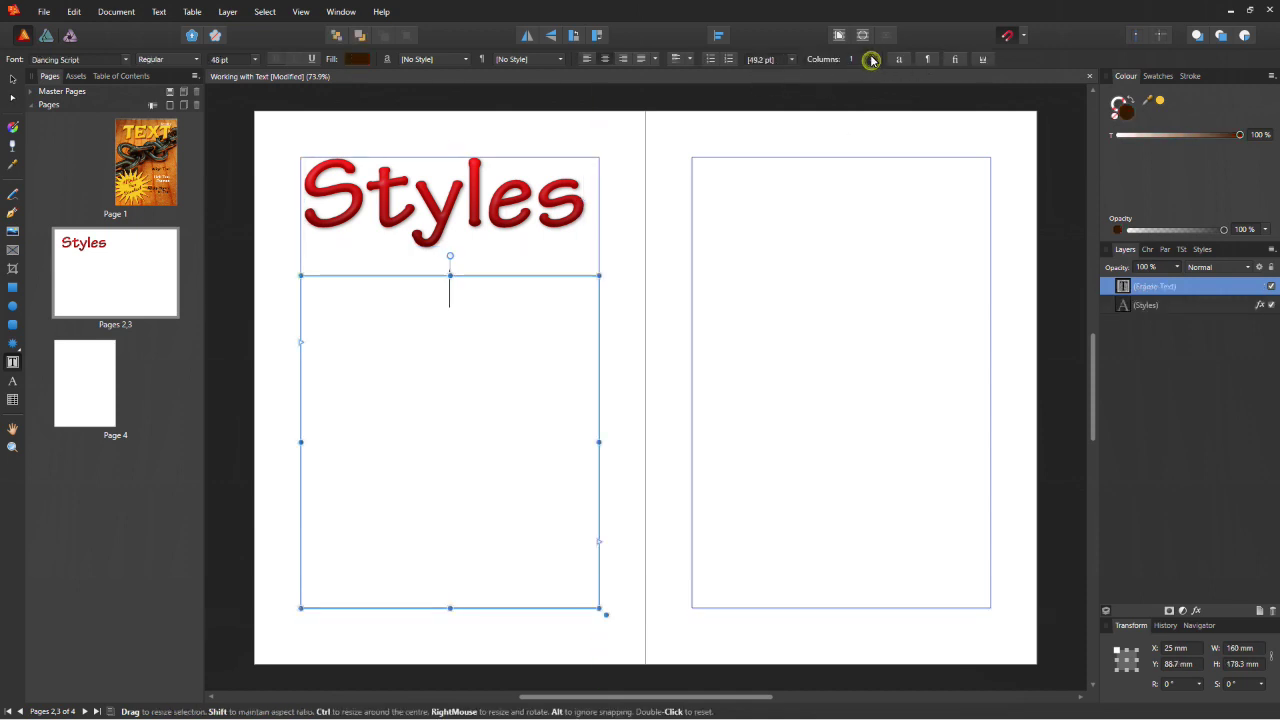
pyautogui.click(871, 56)
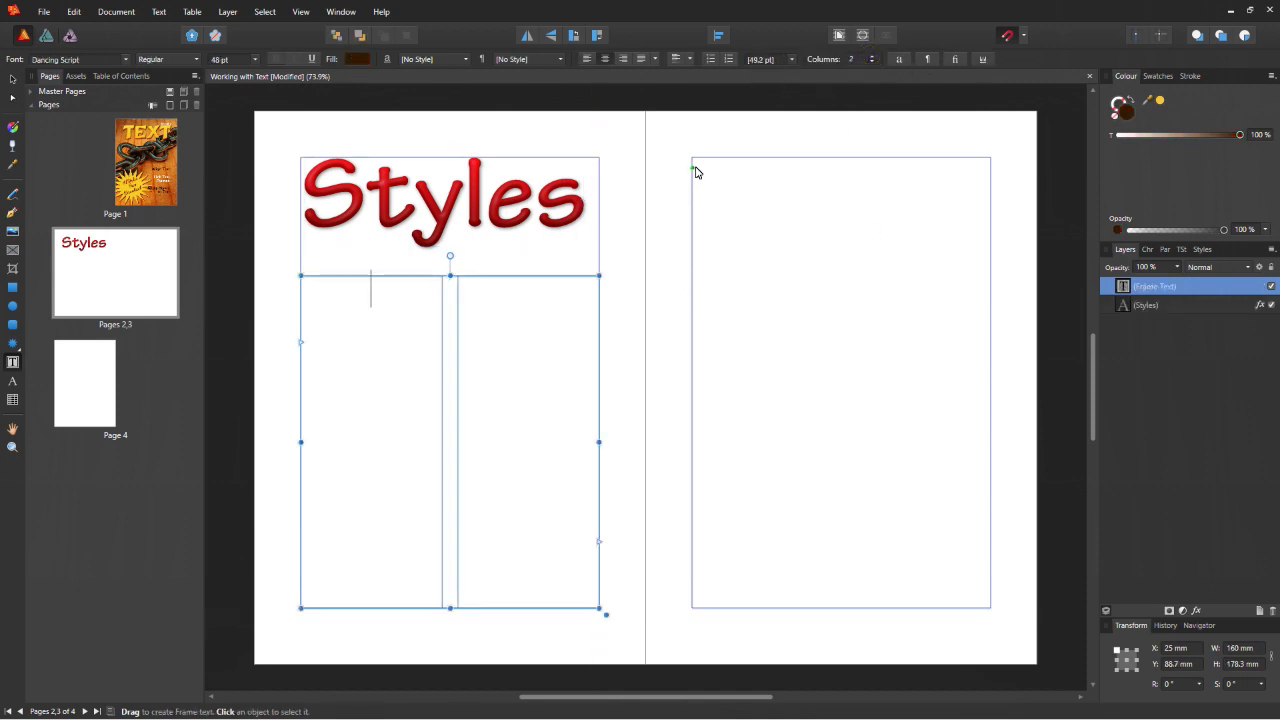
# Draw a matching two-column frame filling the right page, then reselect the left frame.
pyautogui.moveTo(693, 160); pyautogui.dragTo(991, 608)
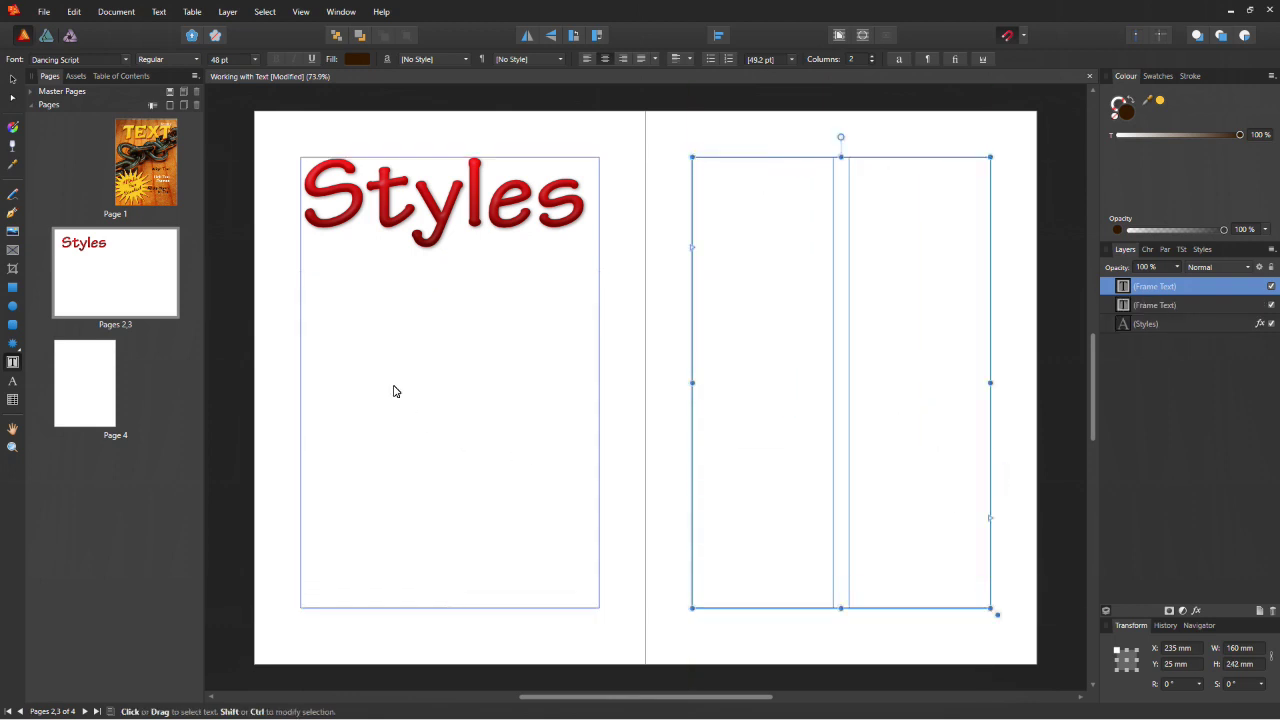
pyautogui.click(350, 334)
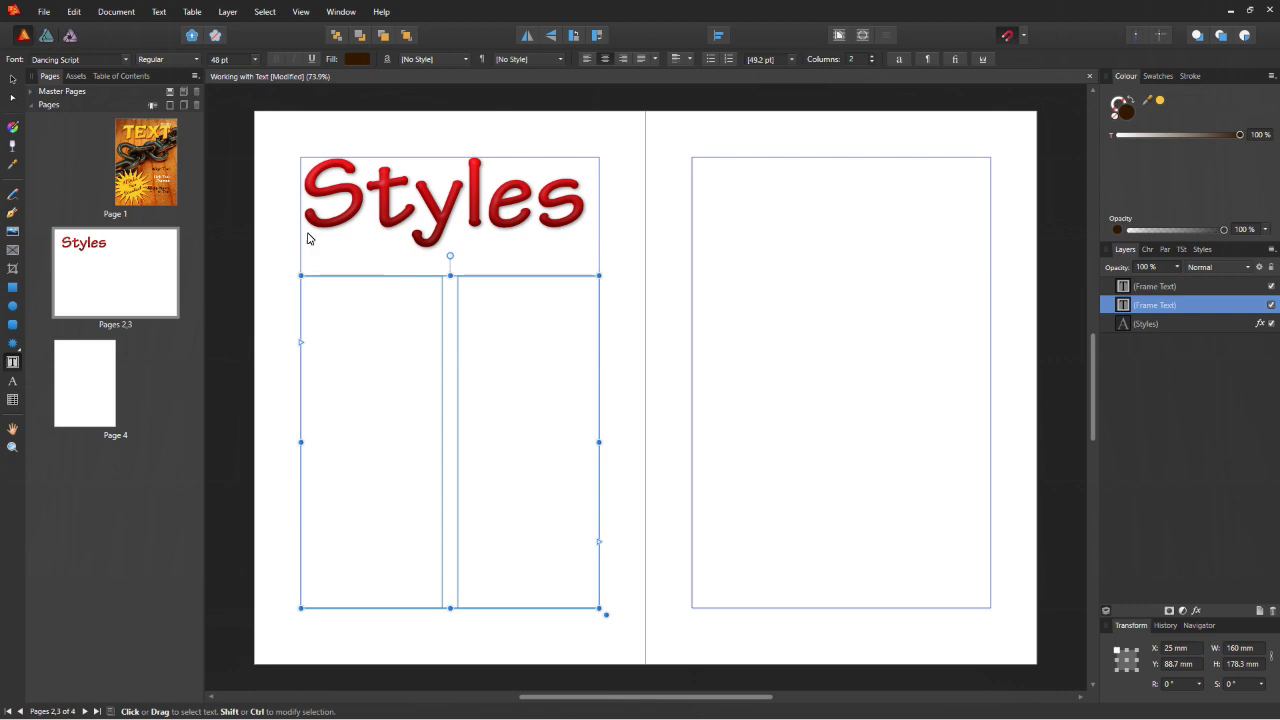
pyautogui.click(255, 60)
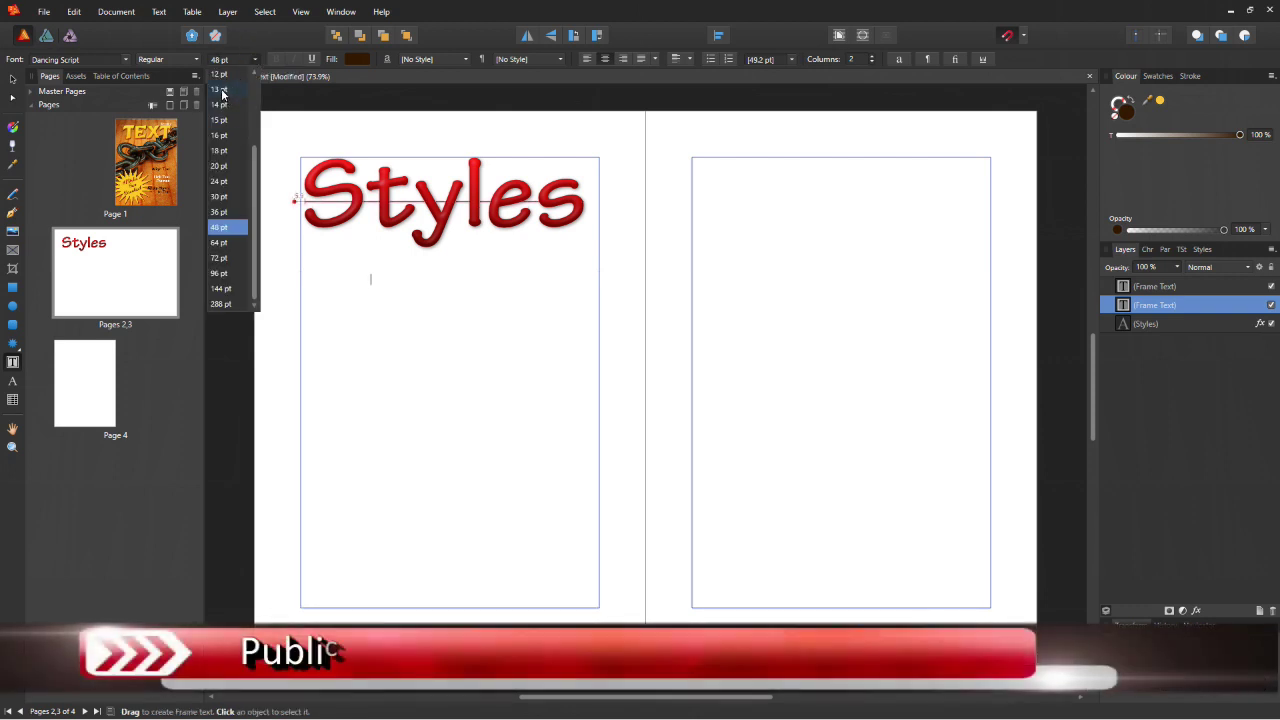
# Fill the left frame with 12 pt placeholder body text and left-align all of it.
pyautogui.click(218, 75)
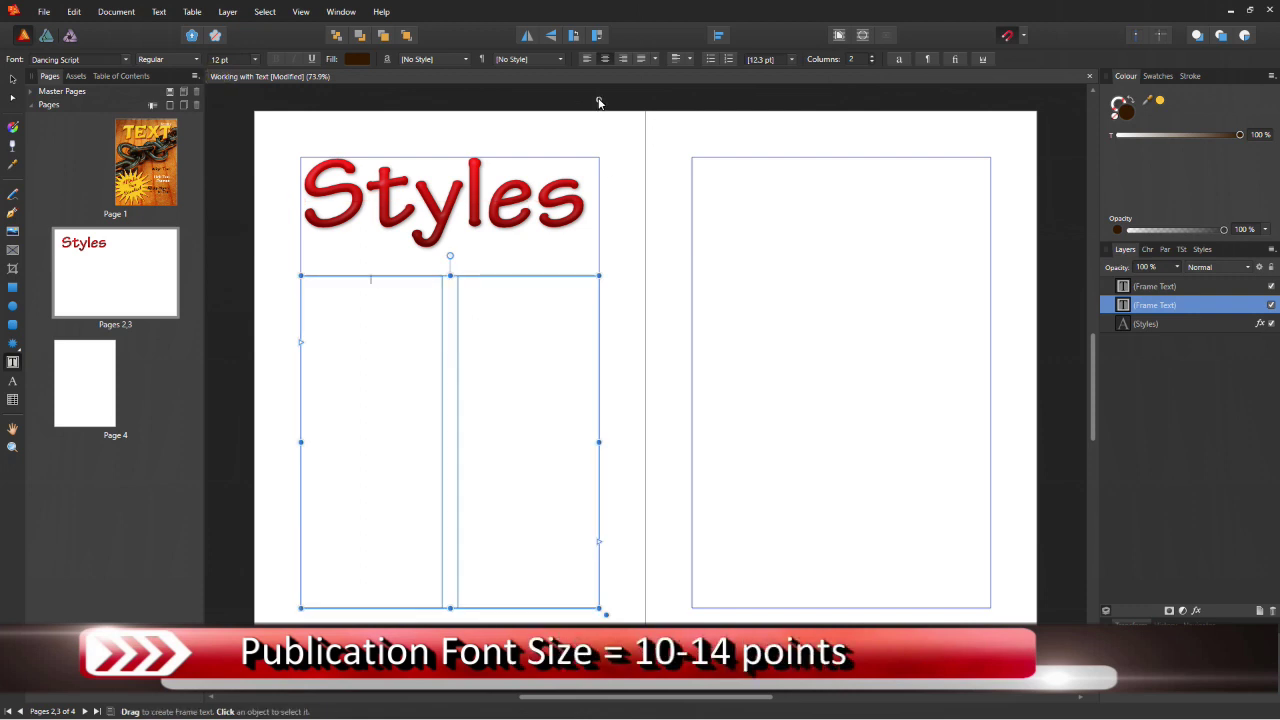
pyautogui.hotkey('ctrl', 'v')
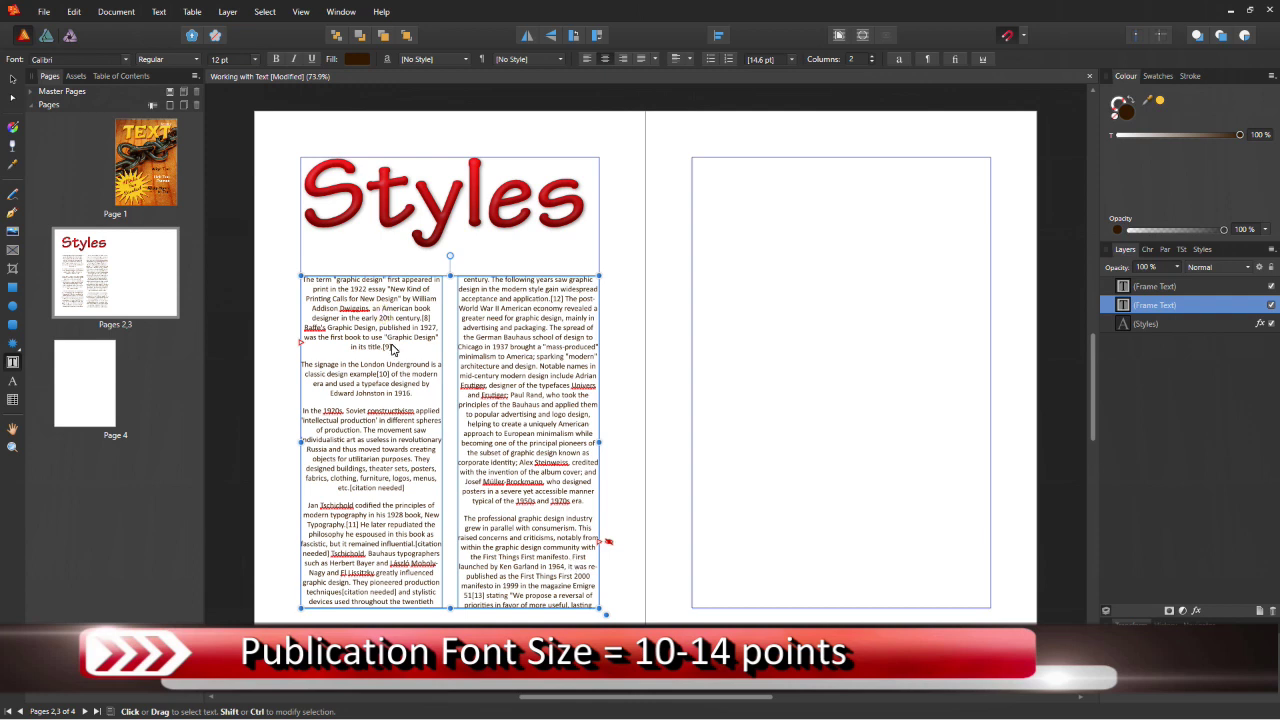
pyautogui.click(587, 59)
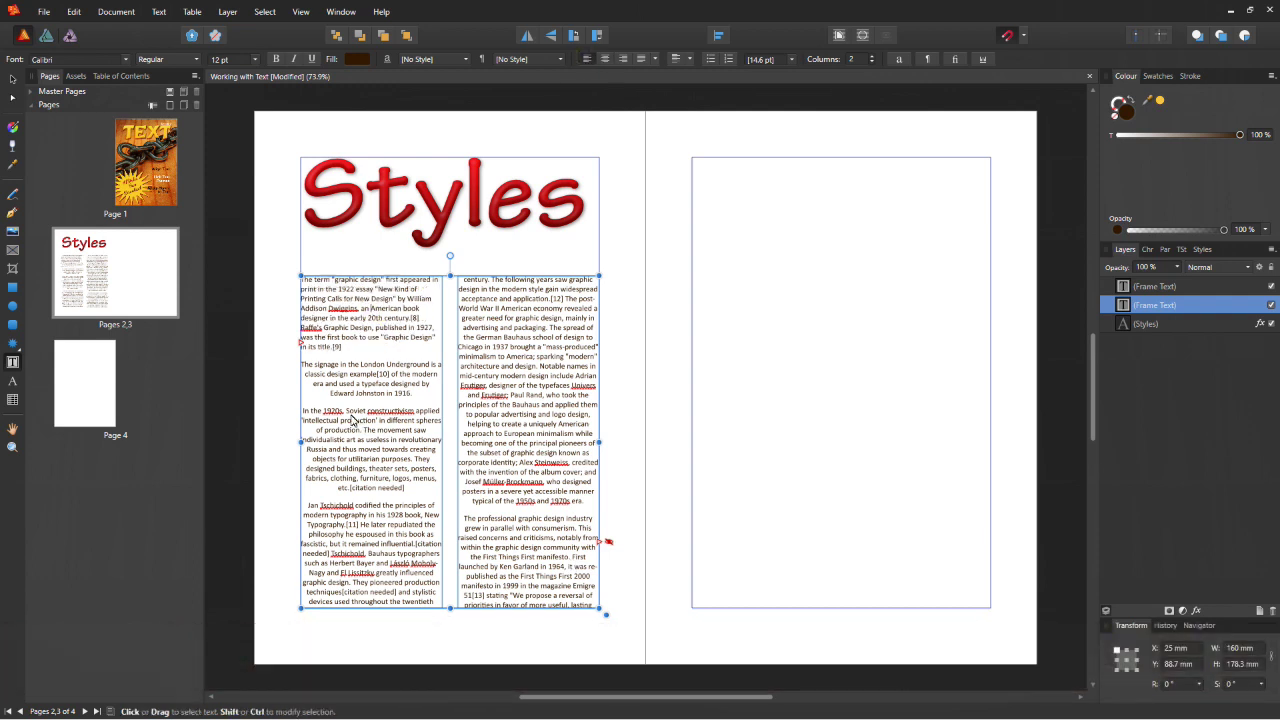
pyautogui.click(587, 59)
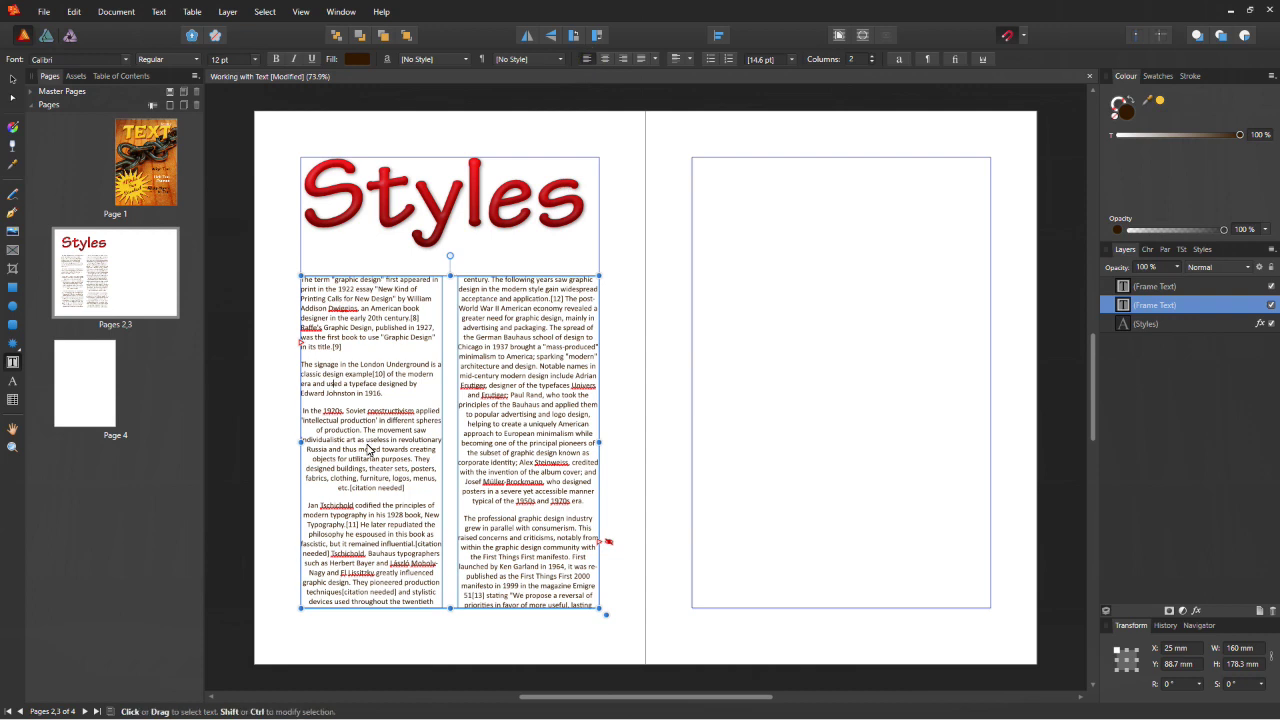
pyautogui.hotkey('ctrl', 'a')
pyautogui.click(586, 59)
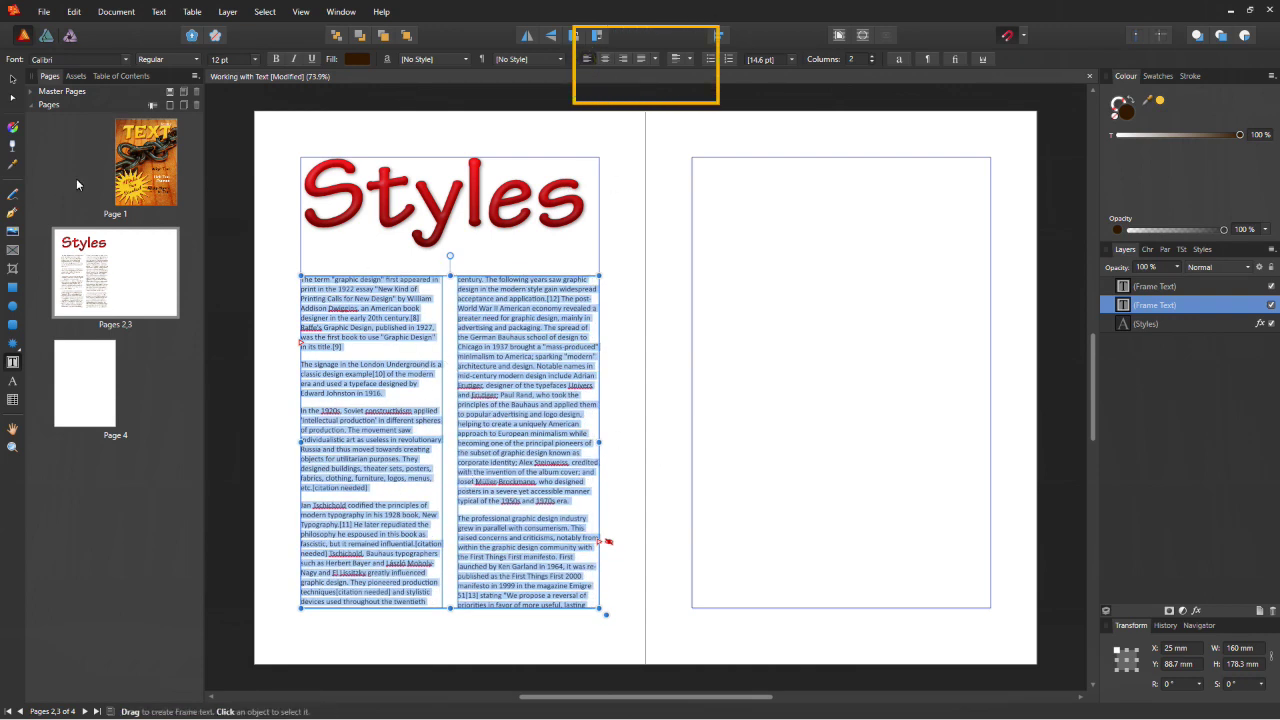
# Select the whole body-text story and set its alignment to Justify All.
pyautogui.click(12, 78)
pyautogui.click(289, 366)
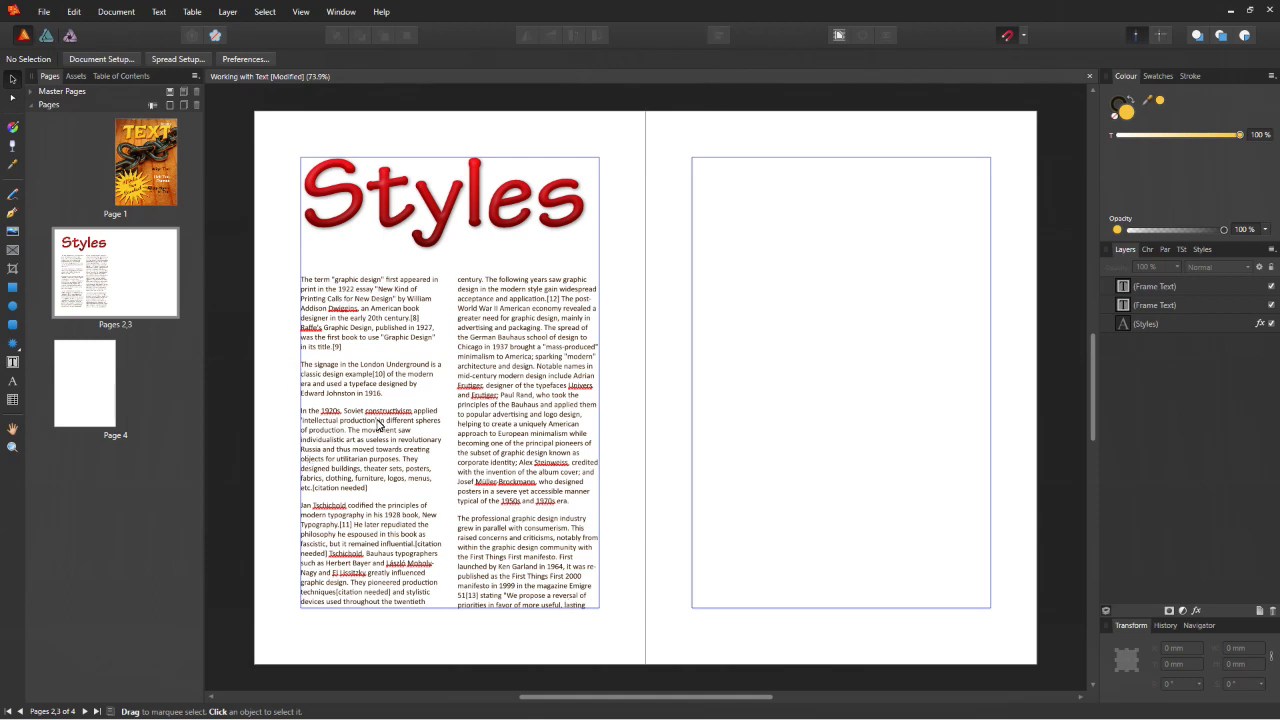
pyautogui.click(379, 424)
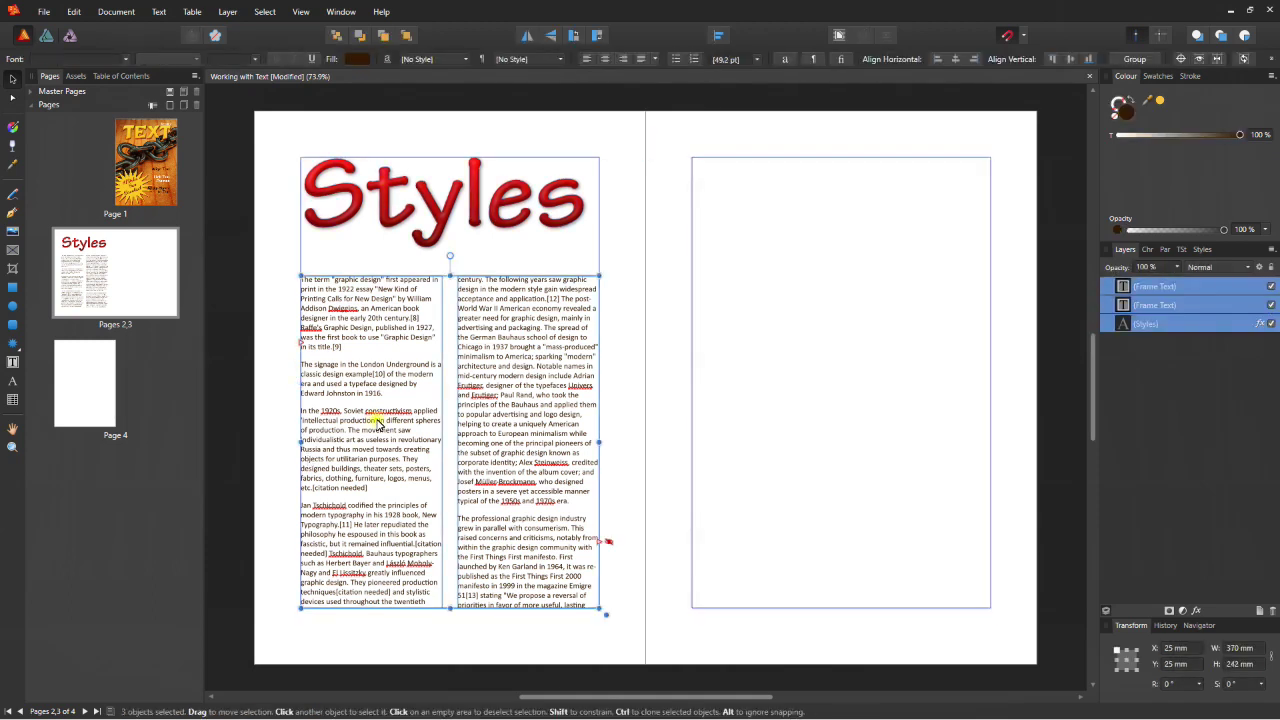
pyautogui.tripleClick(400, 430)
pyautogui.hotkey('ctrl', 'a')
pyautogui.click(624, 58)
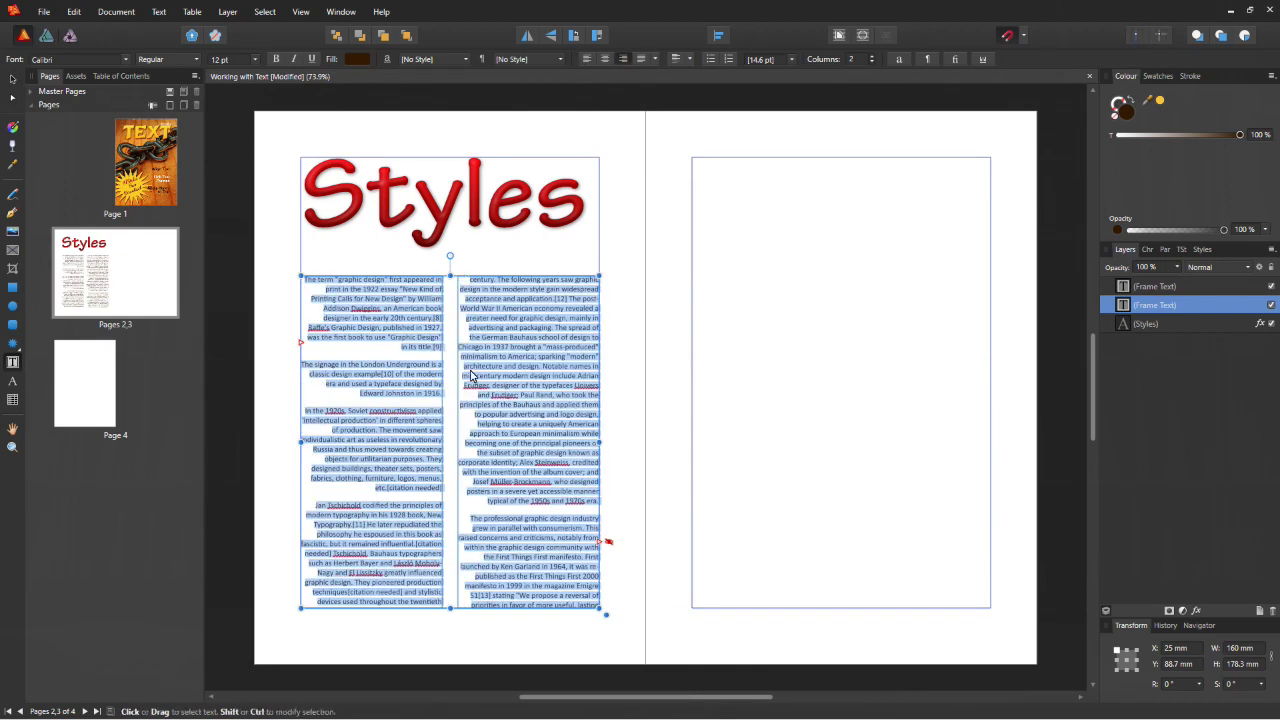
pyautogui.click(653, 60)
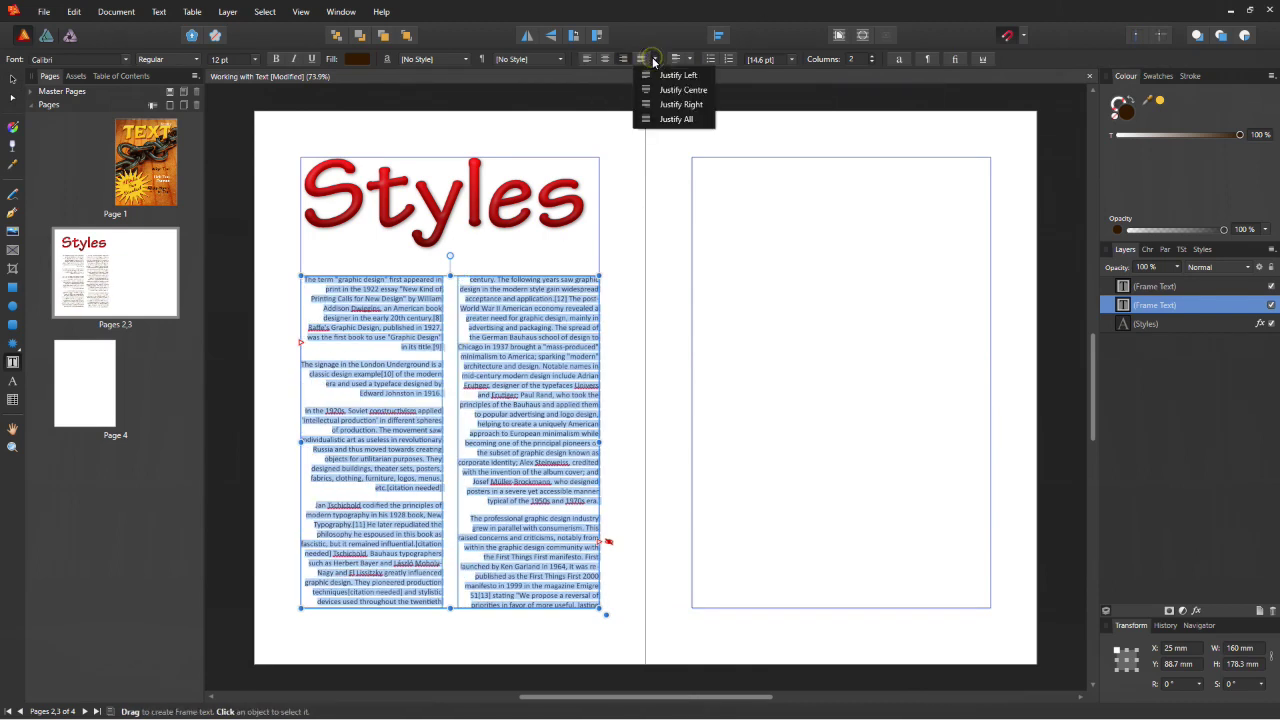
pyautogui.click(683, 121)
pyautogui.press('Escape')
pyautogui.click(272, 260)
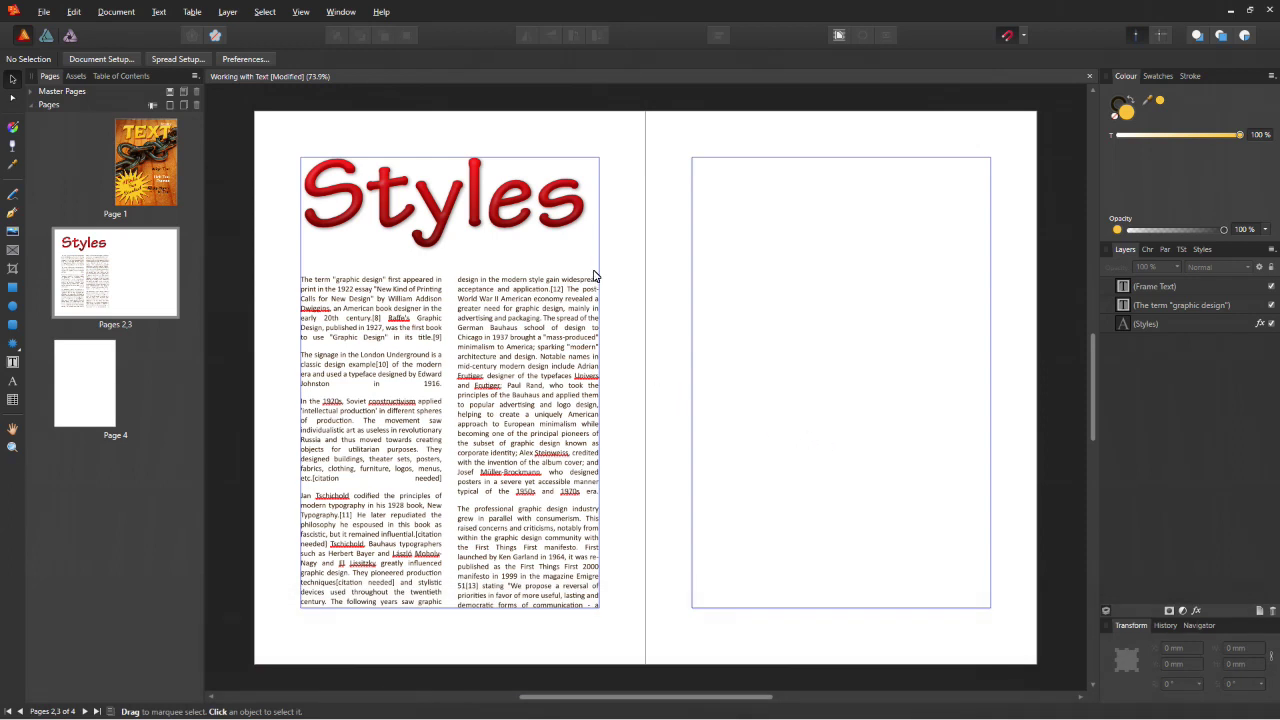
pyautogui.click(576, 380)
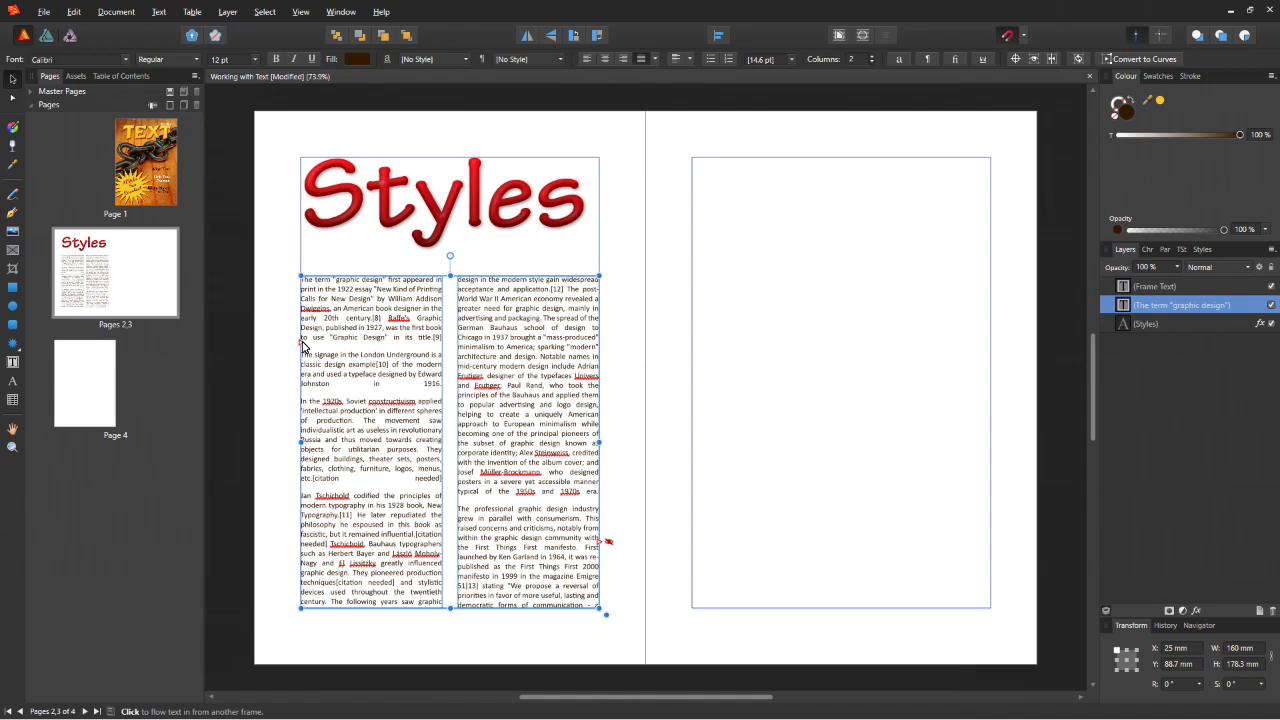
pyautogui.click(608, 544)
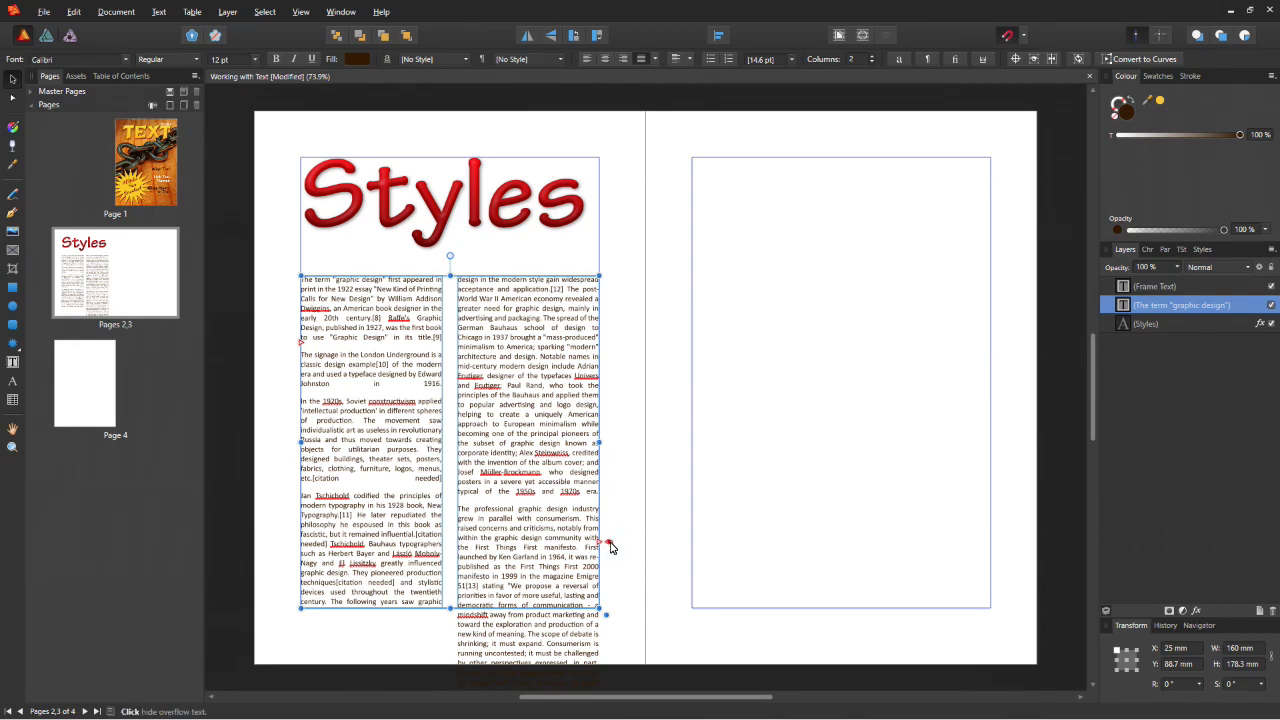
pyautogui.click(609, 544)
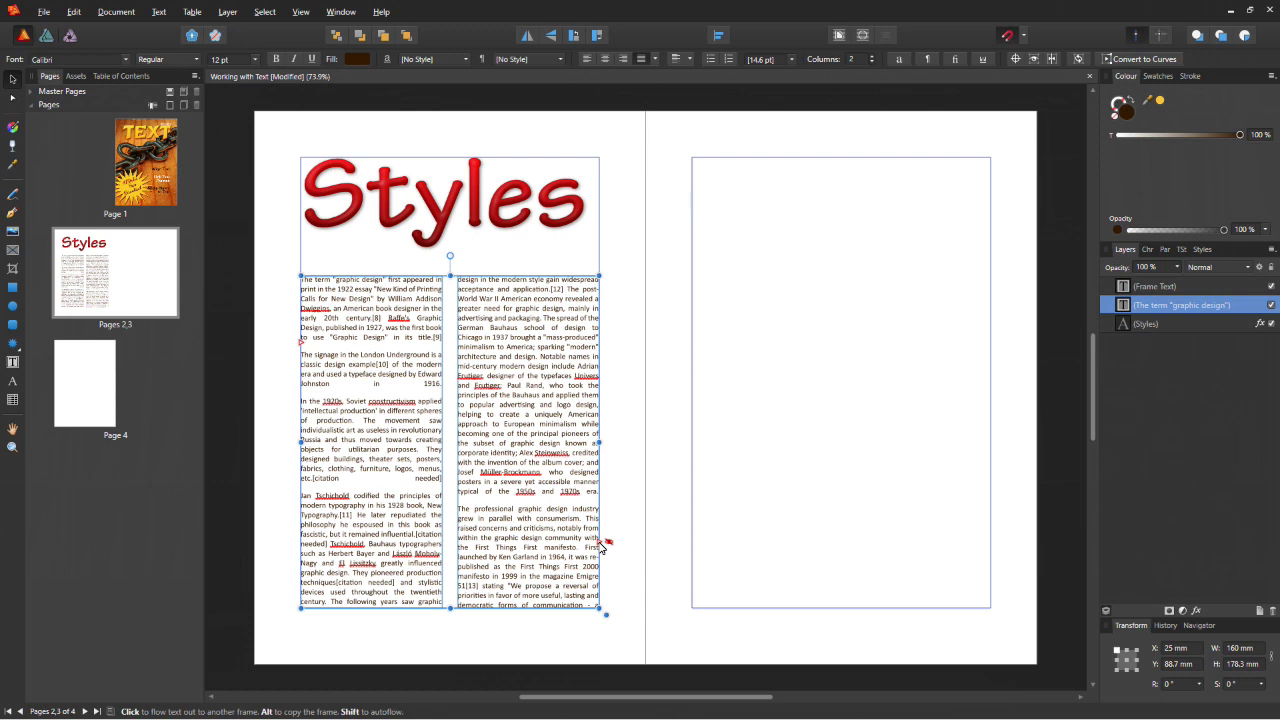
pyautogui.click(603, 543)
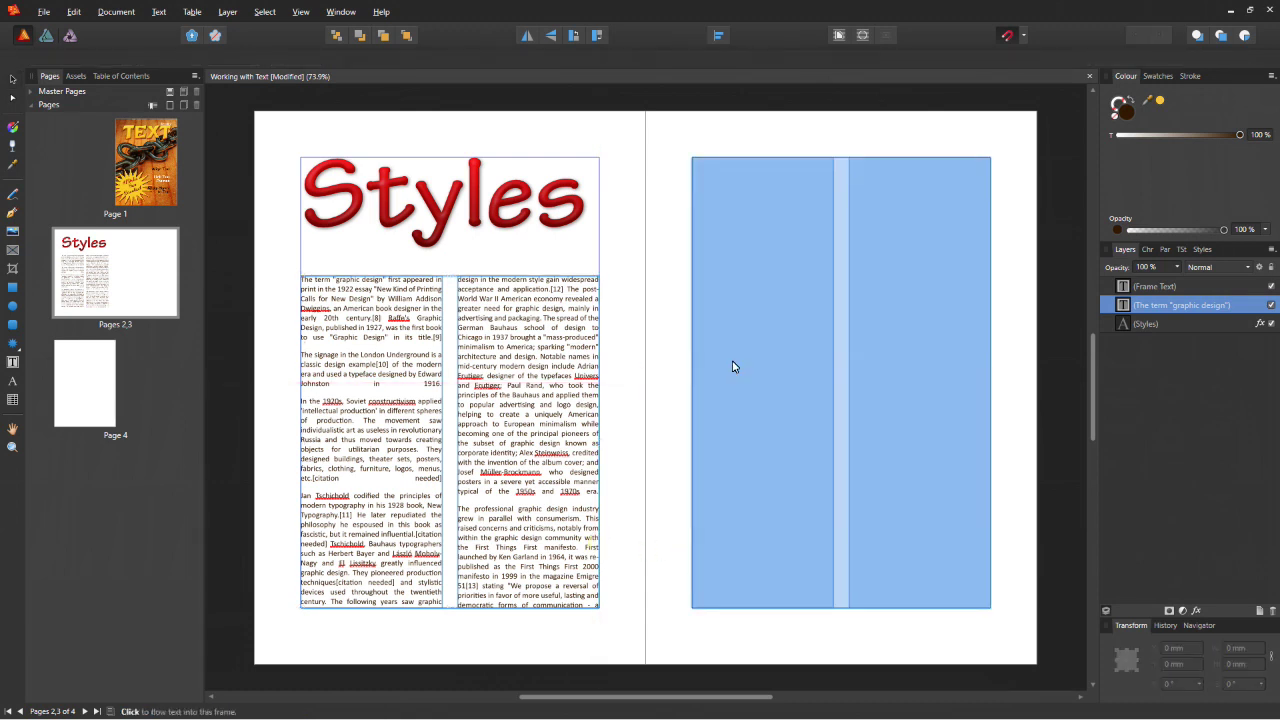
# Flow the overflow text into the right-page frame, undo it, and pick up the overflow again.
pyautogui.click(742, 268)
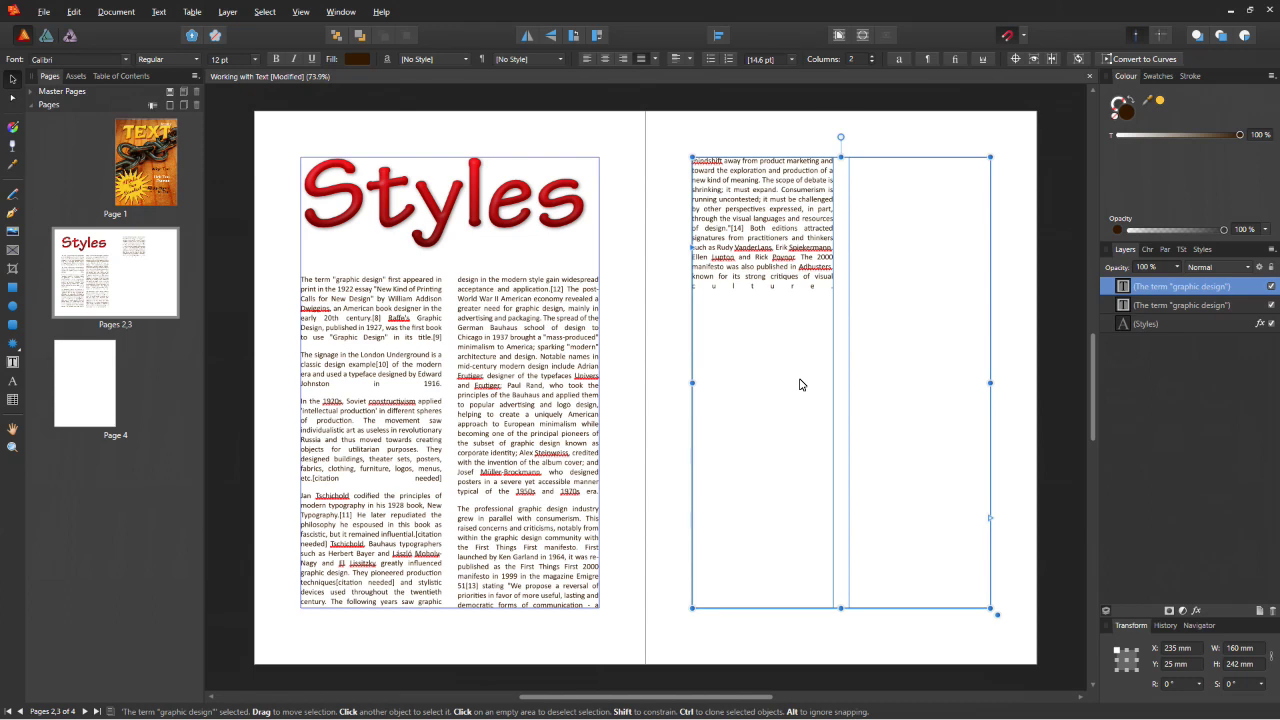
pyautogui.hotkey('ctrl', 'z')
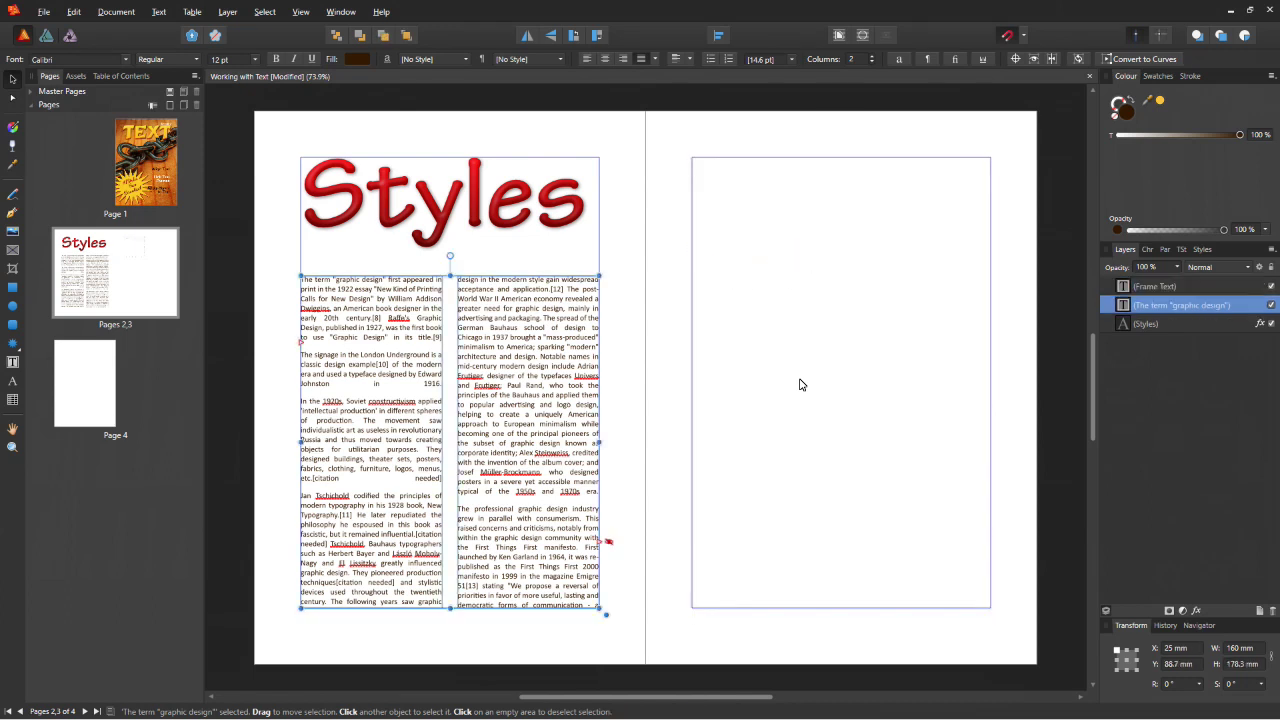
pyautogui.click(603, 544)
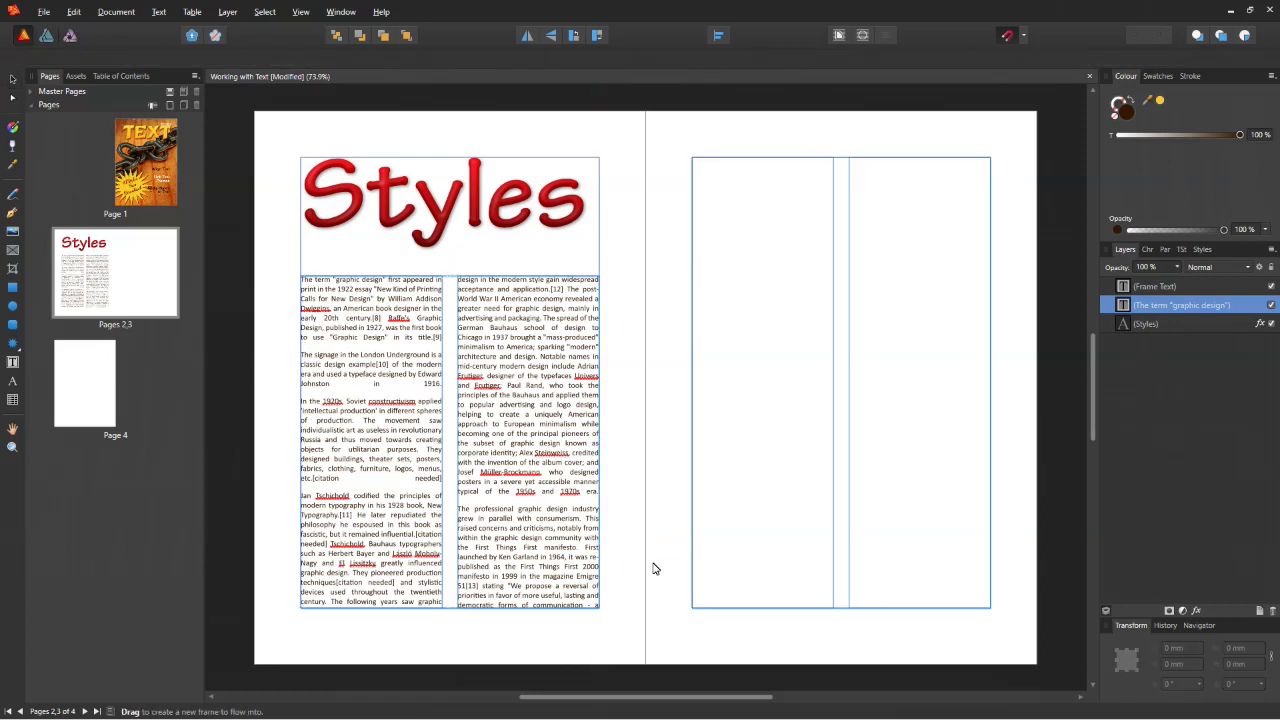
# Flow the overflow story into a new single-column 160 × 40.8 mm frame at the top of page 4.
pyautogui.click(91, 396)
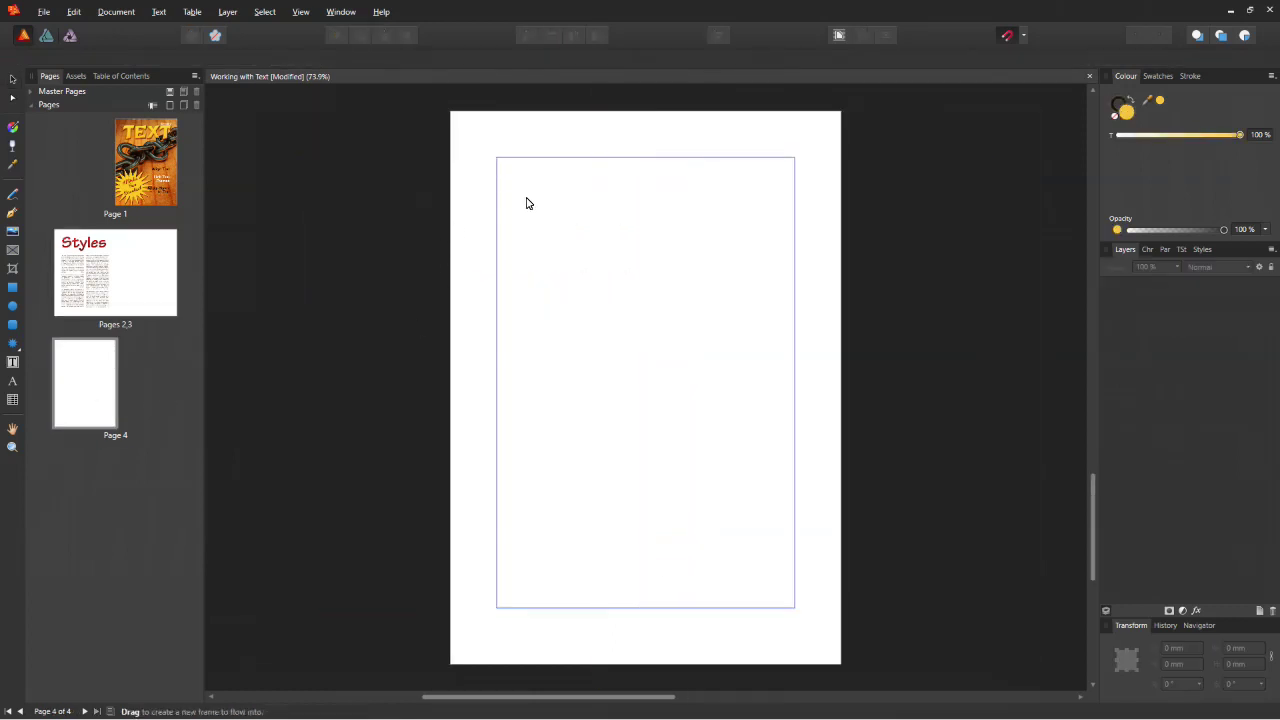
pyautogui.moveTo(497, 158); pyautogui.dragTo(795, 299)
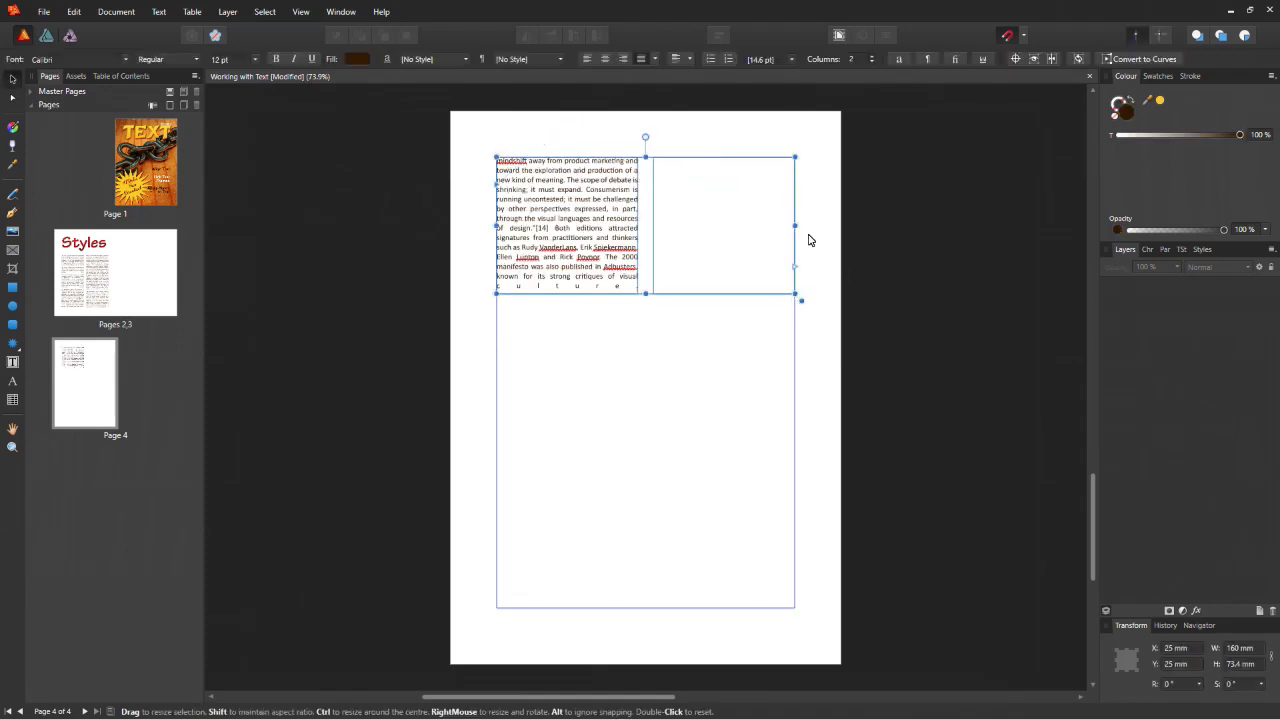
pyautogui.click(872, 60)
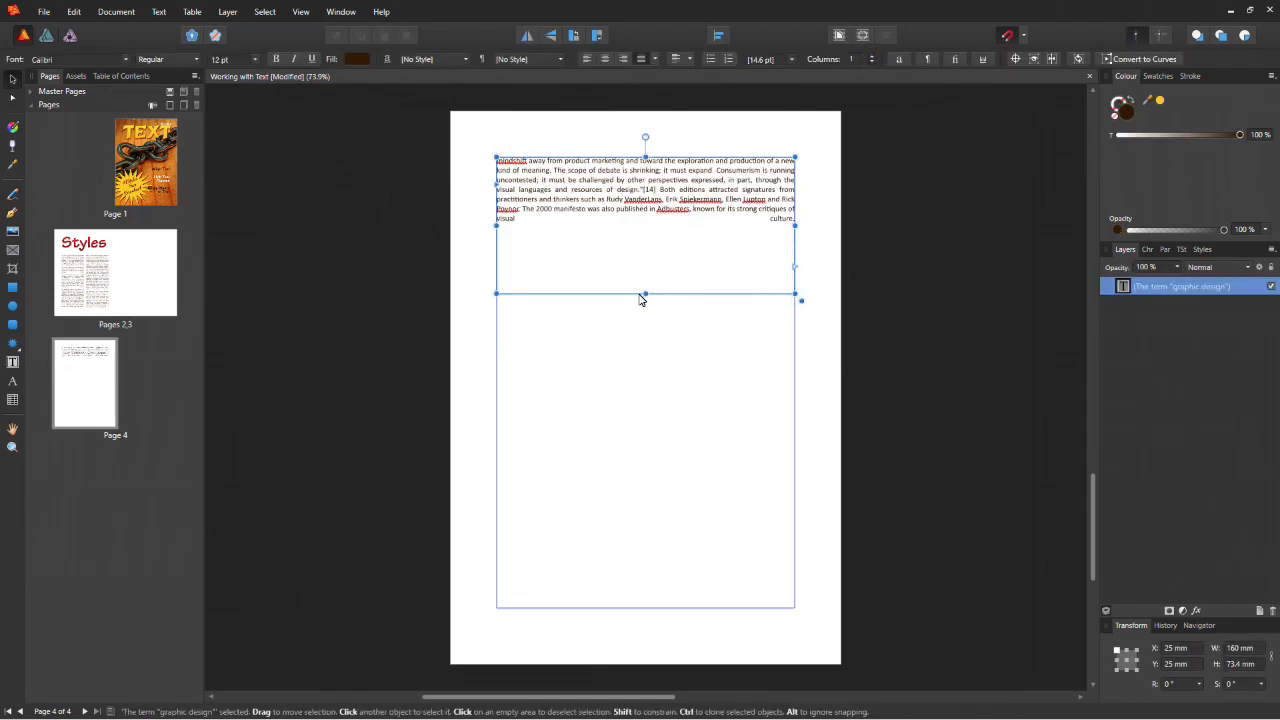
pyautogui.moveTo(646, 295); pyautogui.dragTo(650, 234)
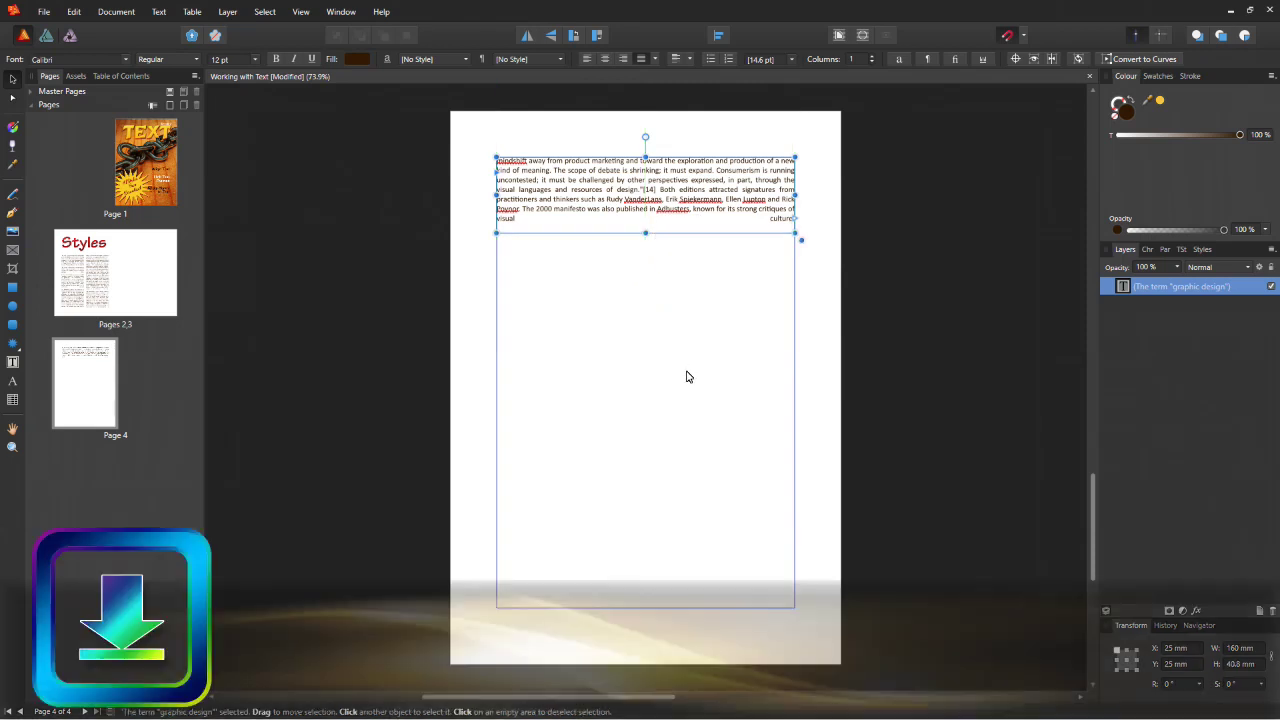